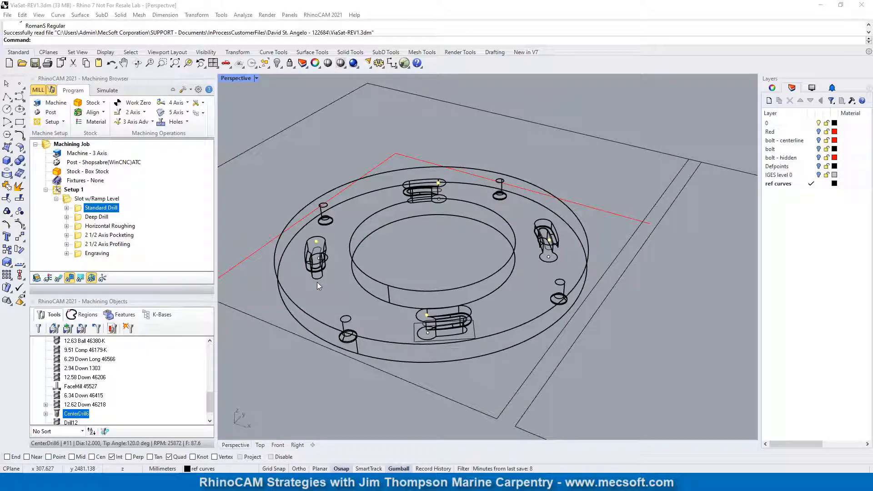
Examine the slot's ramped floor and outline in the Front and Top views of a four-viewport layout, ending in the maximized Perspective view.
scroll(318, 282, up, 2)
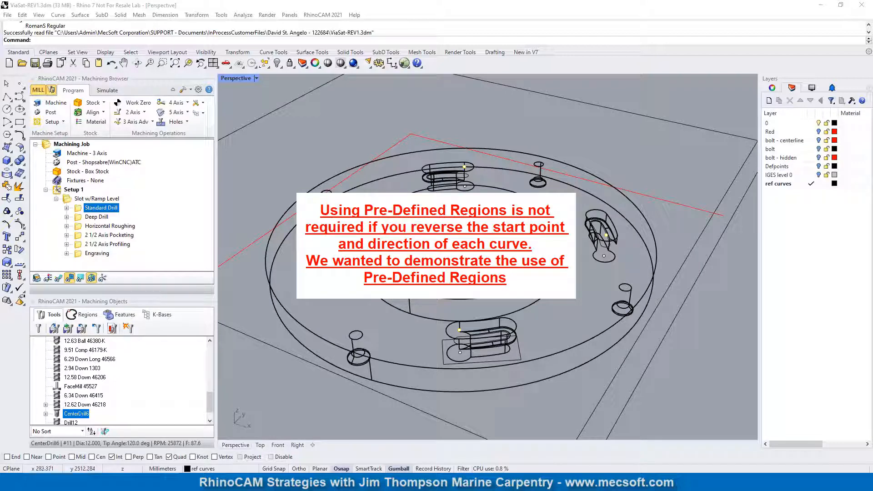
click(213, 63)
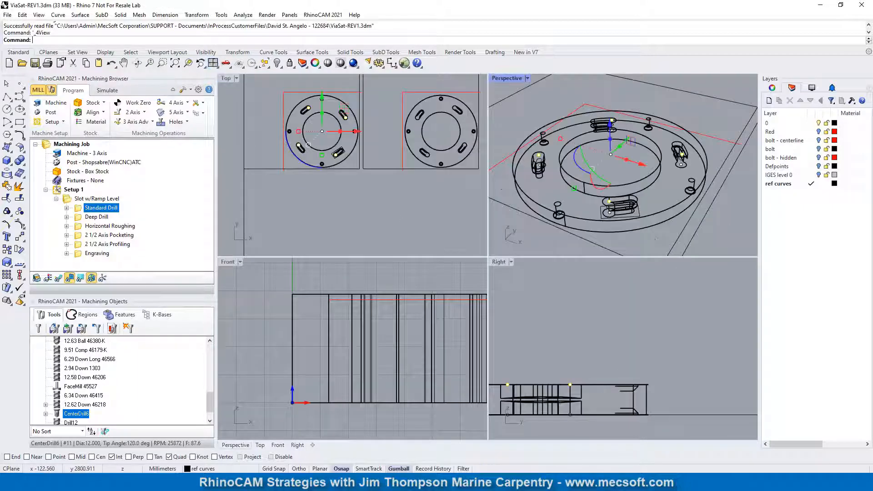
scroll(318, 327, down, 5)
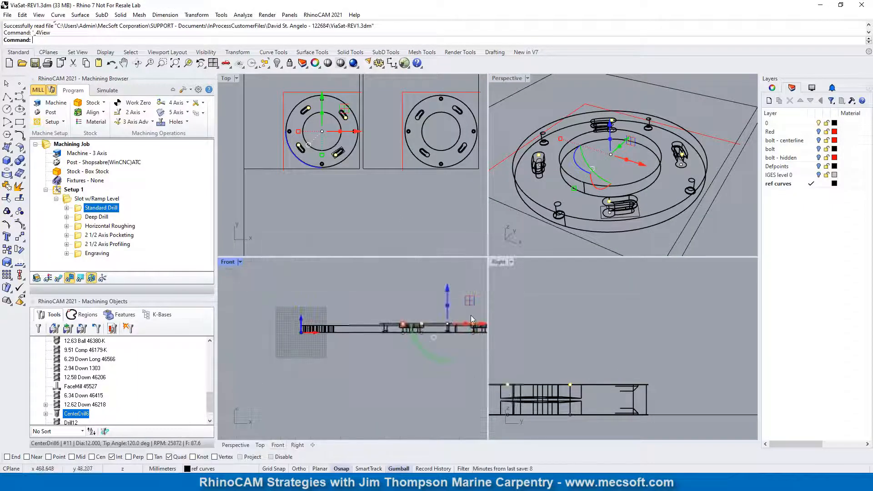
scroll(432, 328, up, 4)
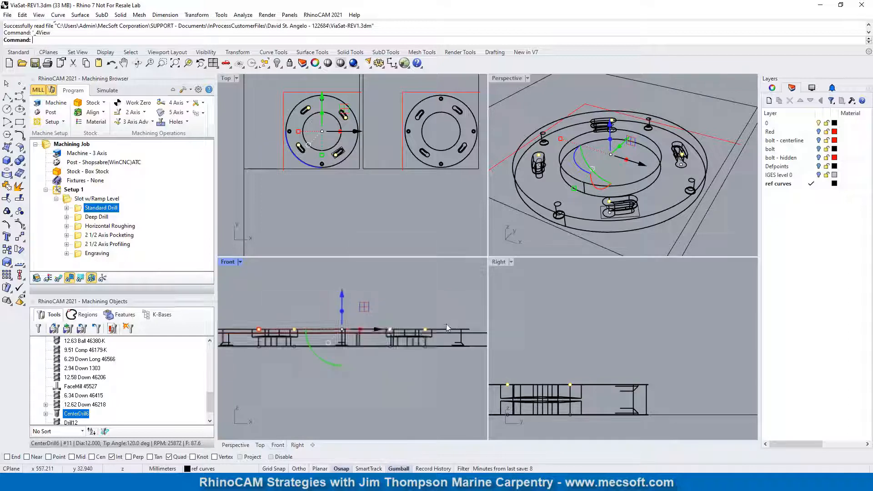
scroll(400, 348, up, 4)
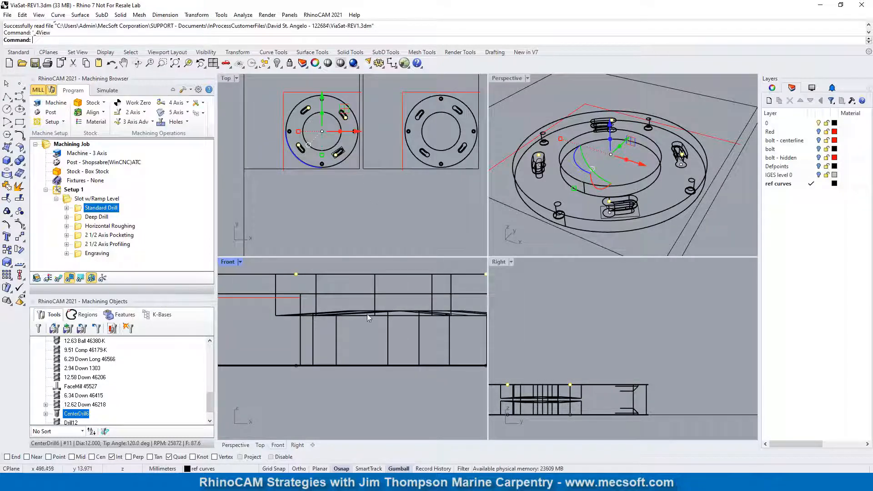
scroll(321, 162, up, 10)
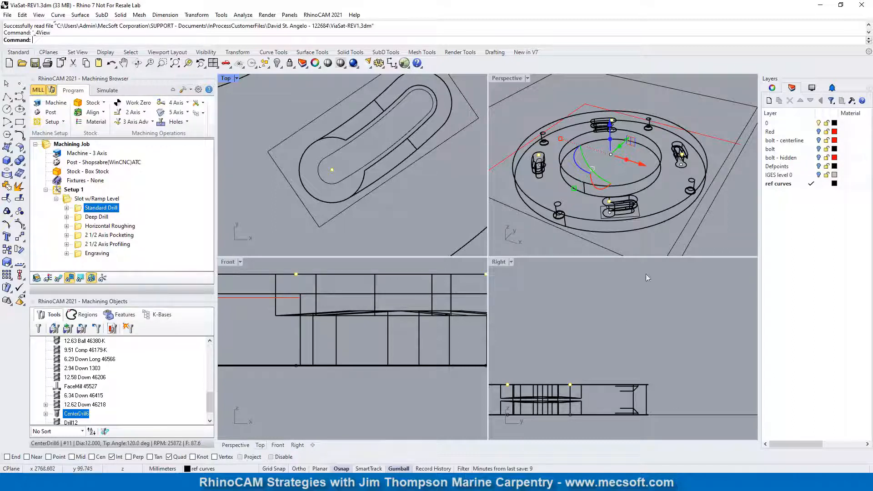
click(510, 76)
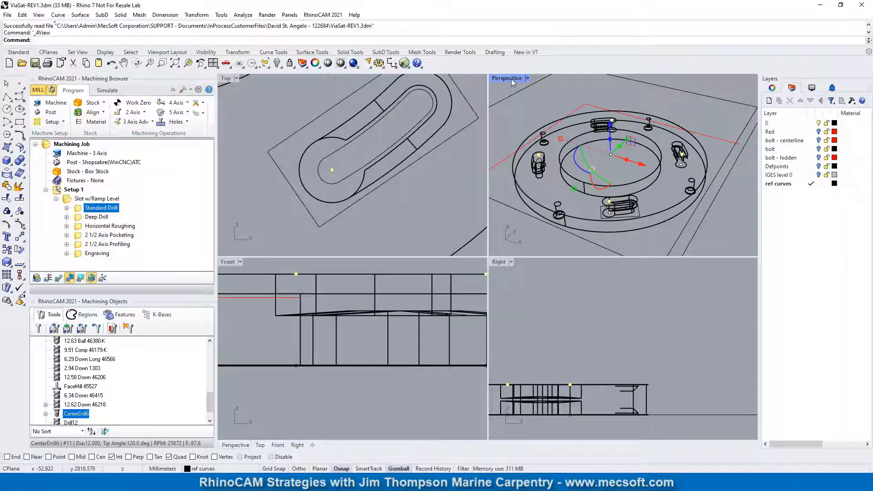
double_click(511, 78)
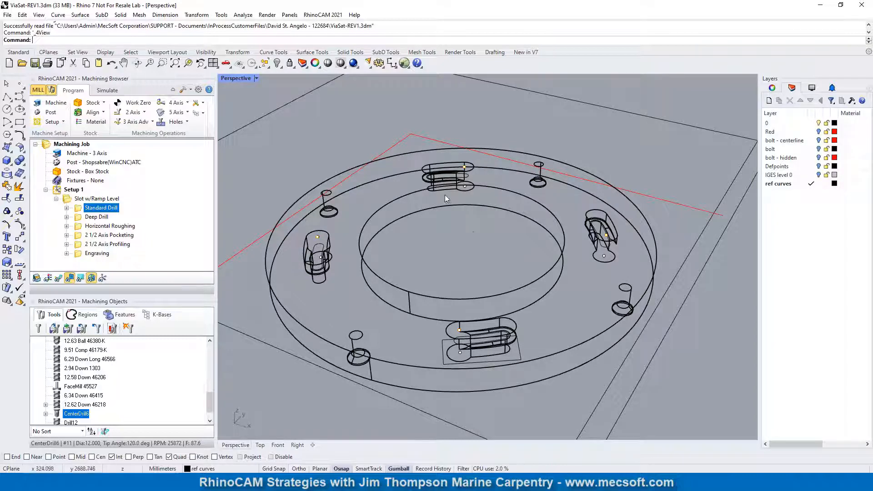
Set the Perspective viewport to Shaded display and frame the slot at the near side of the ring.
scroll(460, 238, down, 3)
scroll(443, 227, up, 3)
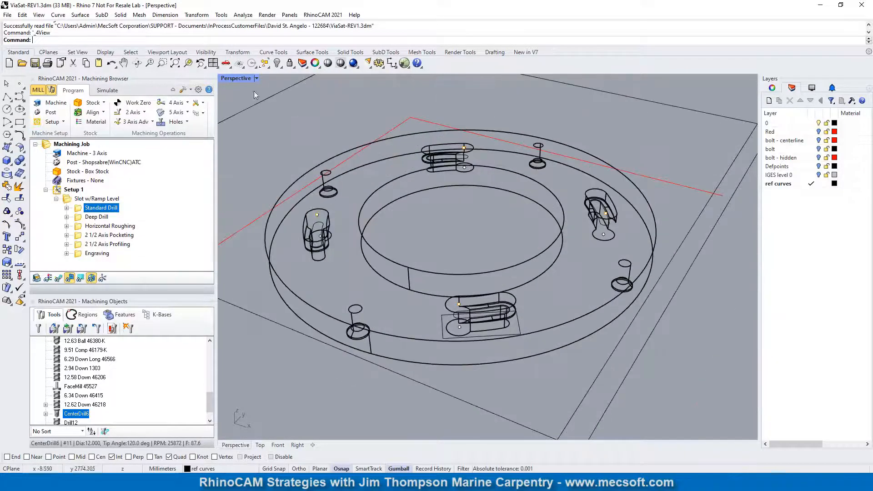
click(346, 70)
click(352, 84)
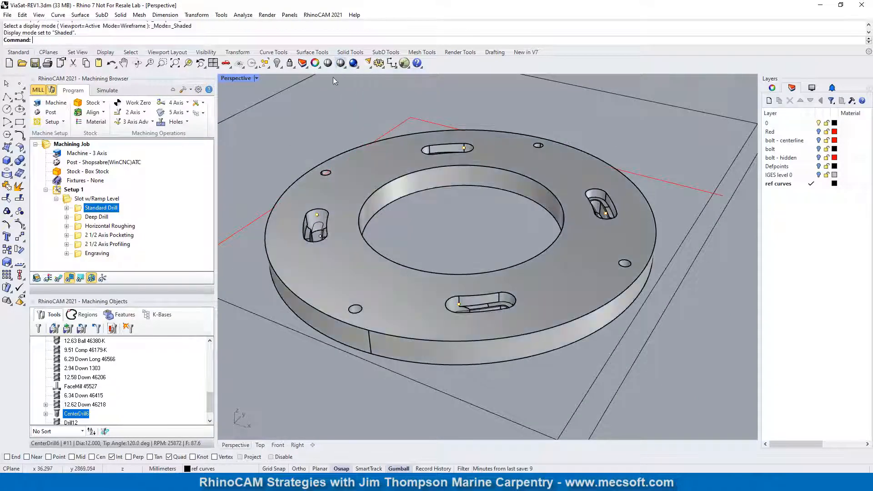
mouse_move(492, 346)
right_down()
mouse_move(486, 374)
mouse_move(486, 352)
right_up()
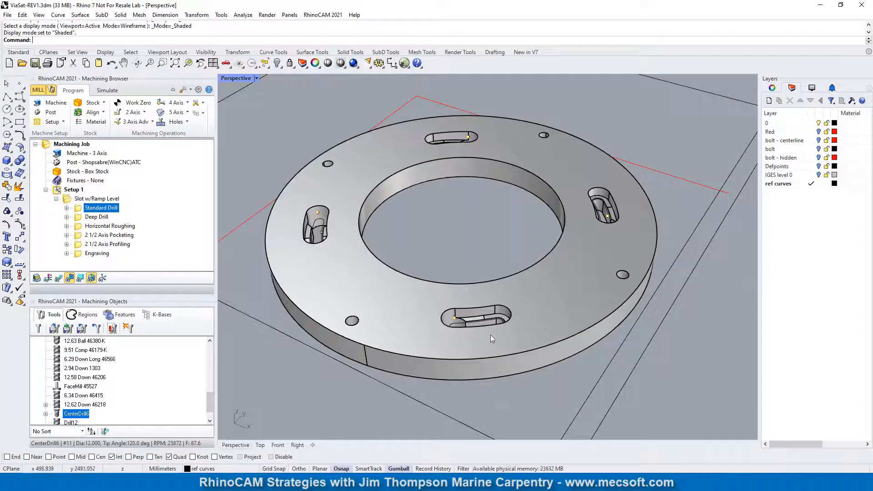
scroll(475, 327, up, 6)
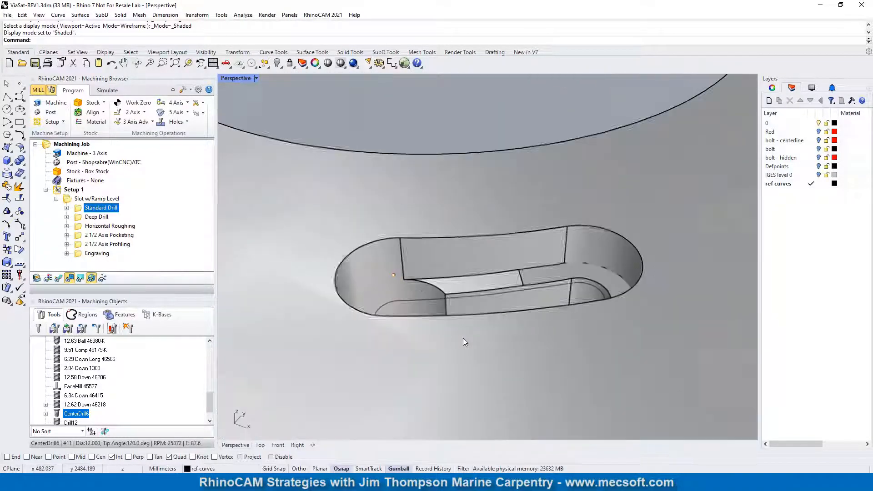
scroll(463, 338, up, 2)
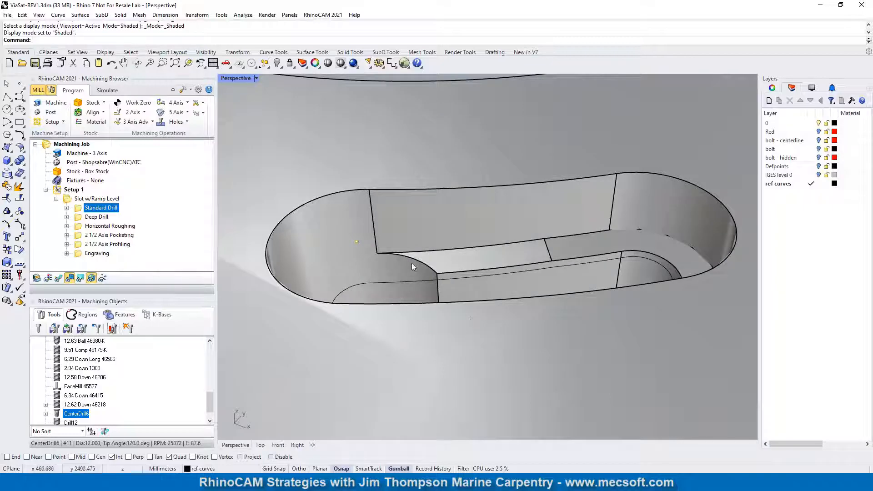
Inspect the open ramp curve along the slot's far side and the ring polysurface by selecting each, and clear the selection.
click(407, 282)
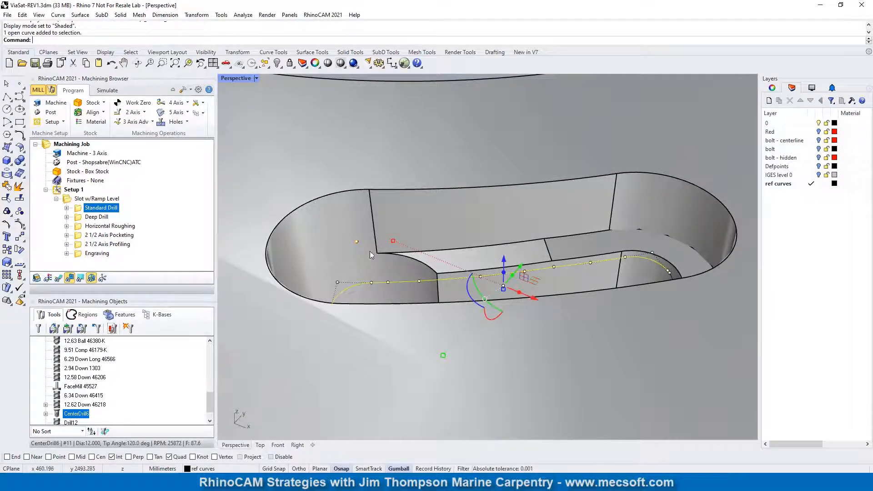
scroll(370, 251, down, 5)
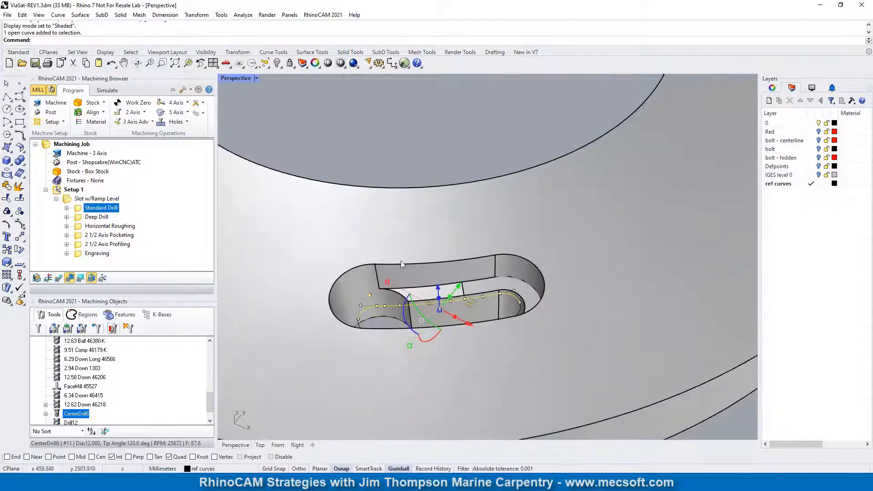
right_drag(400, 260, 405, 360)
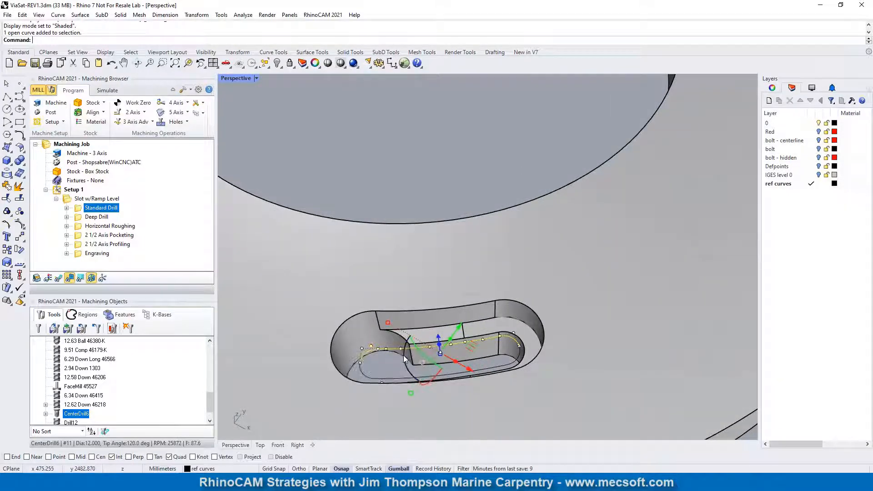
scroll(405, 360, up, 2)
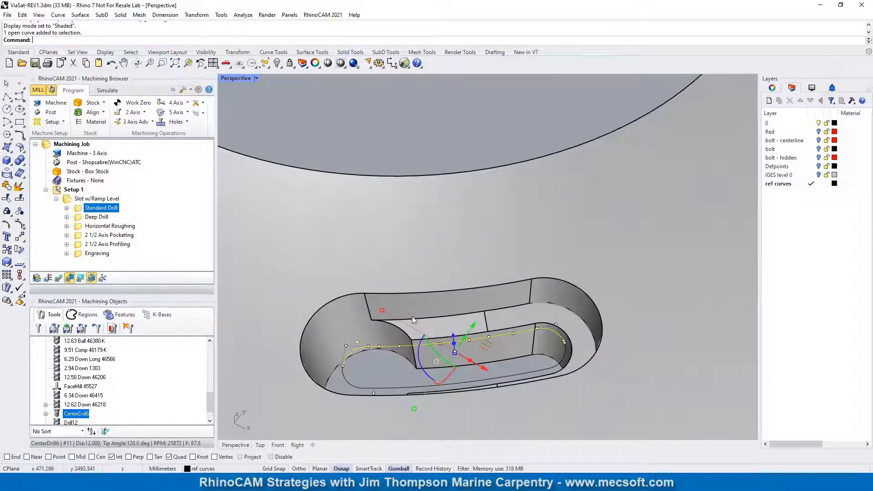
click(433, 317)
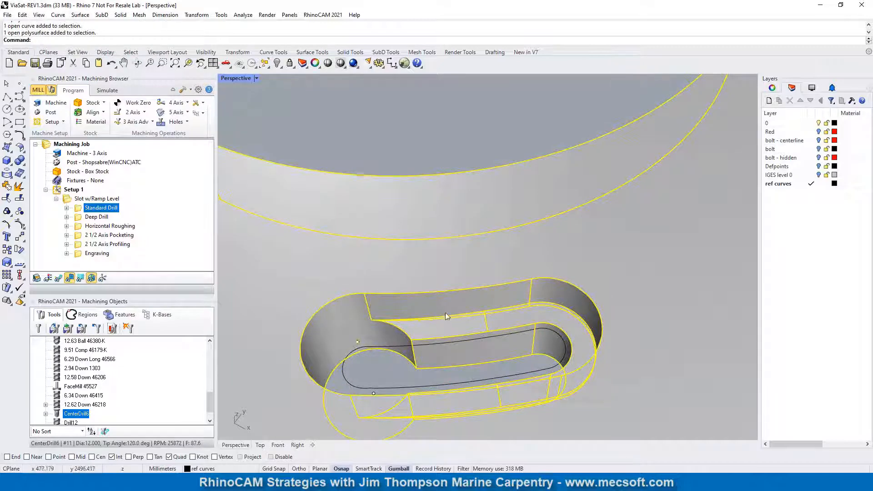
key(Escape)
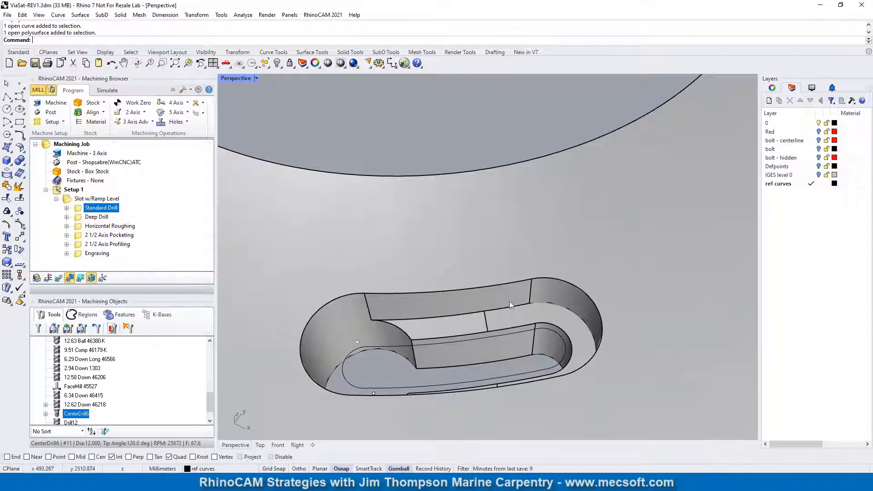
Compare the two open ramp curves inside the slot by highlighting the far-side and near-side curves in turn.
click(386, 347)
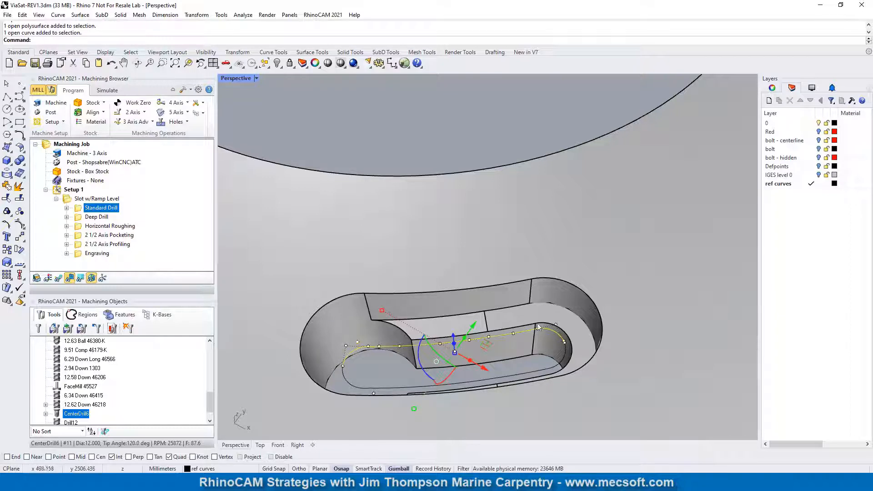
click(551, 371)
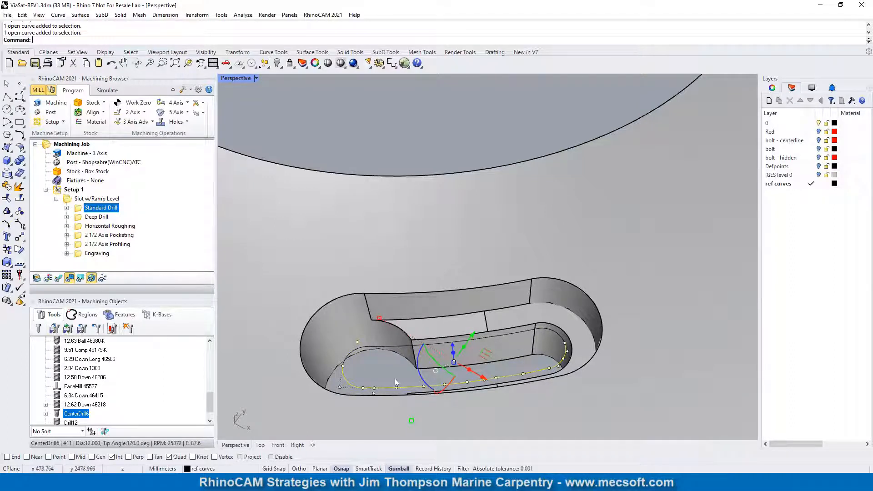
key(Escape)
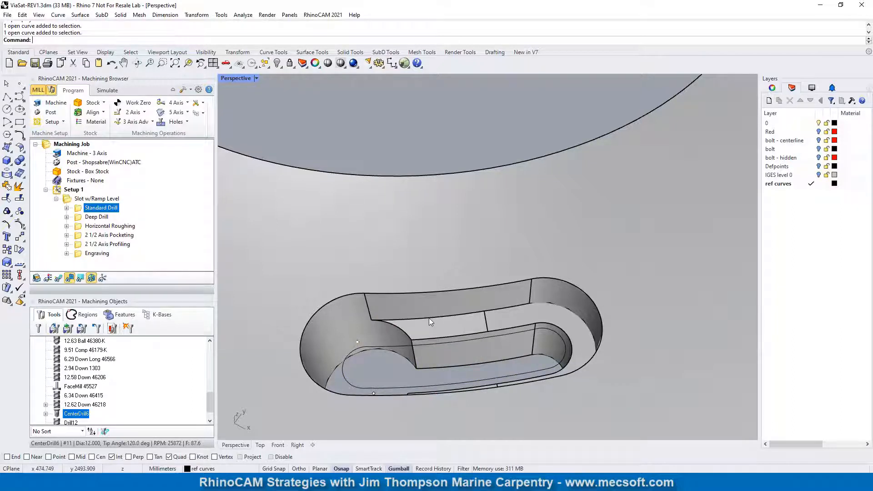
click(430, 318)
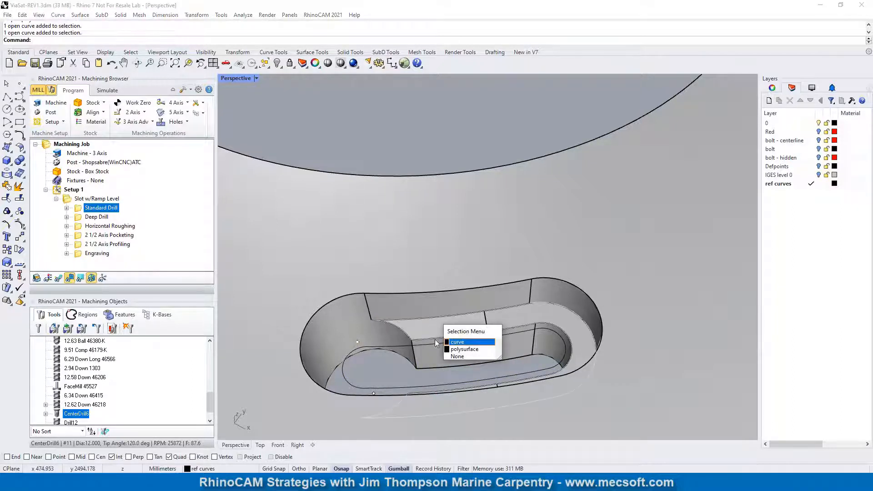
click(382, 365)
click(425, 384)
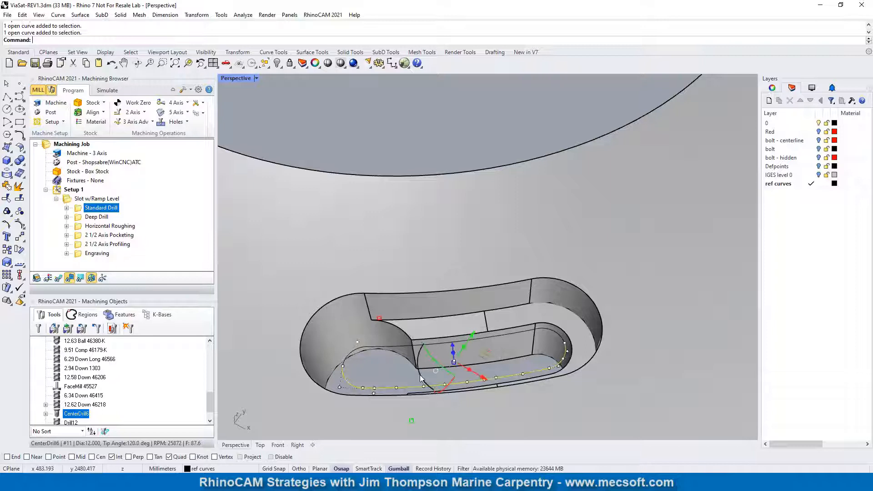
click(395, 346)
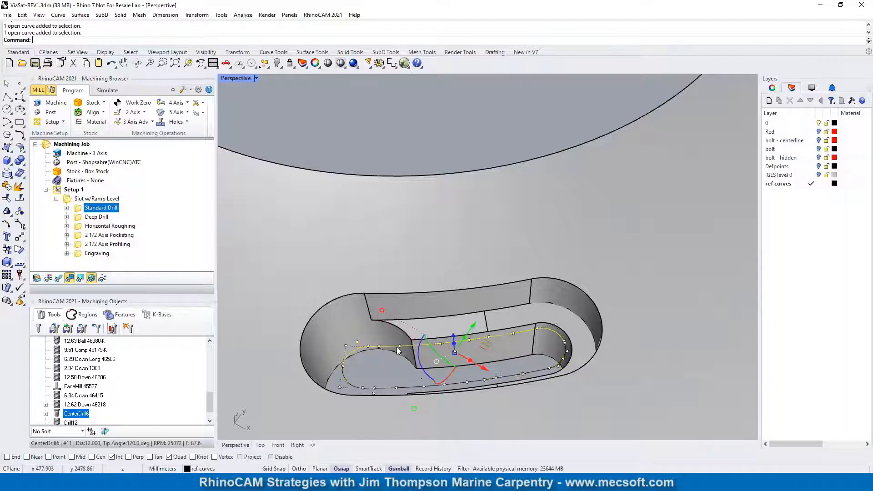
Switch to the four-viewport layout to check the ramp curve's slope in the Front view, and deselect the curve.
click(218, 67)
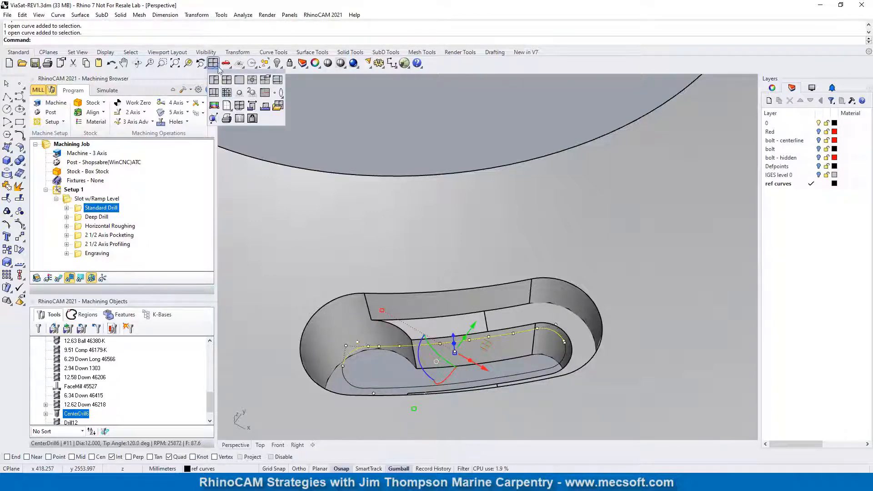
click(214, 79)
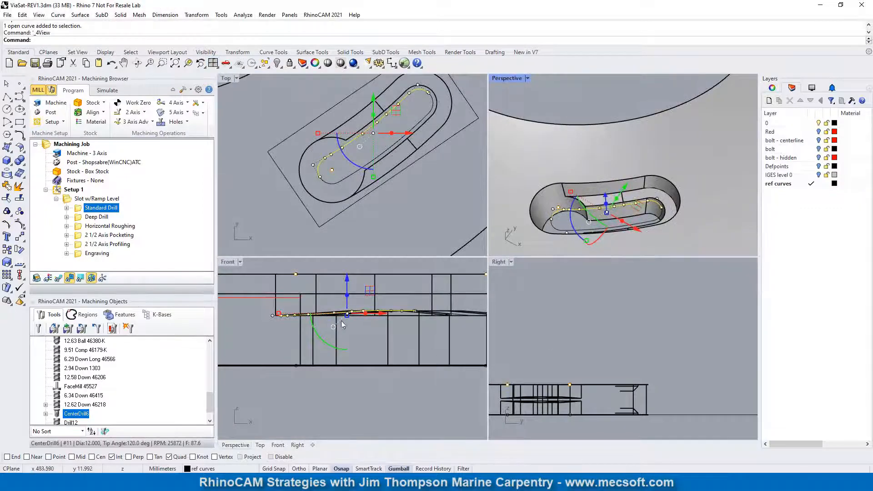
click(366, 298)
scroll(368, 294, down, 2)
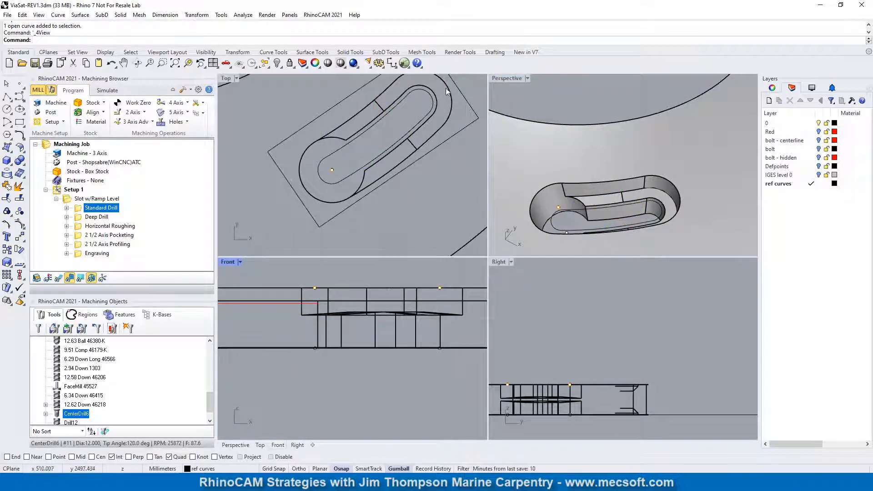
Try the Ghosted display mode in the Front viewport, and restore it to Wireframe.
click(344, 67)
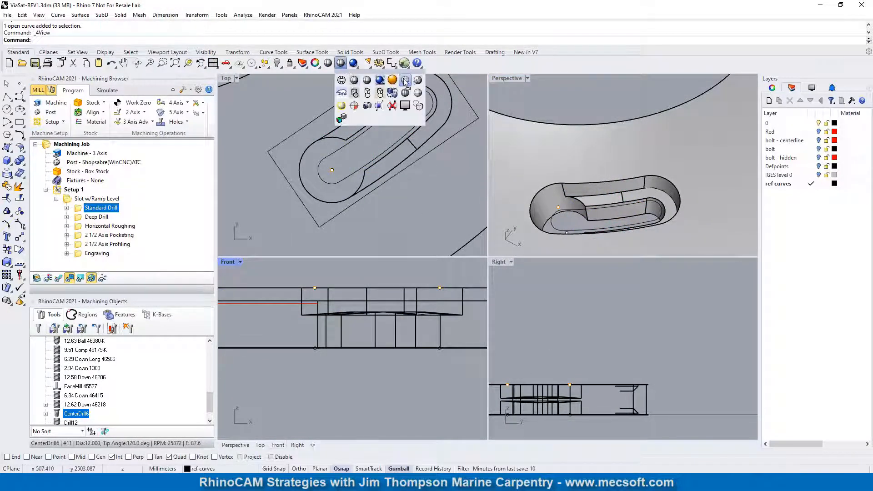
click(405, 80)
scroll(358, 328, down, 4)
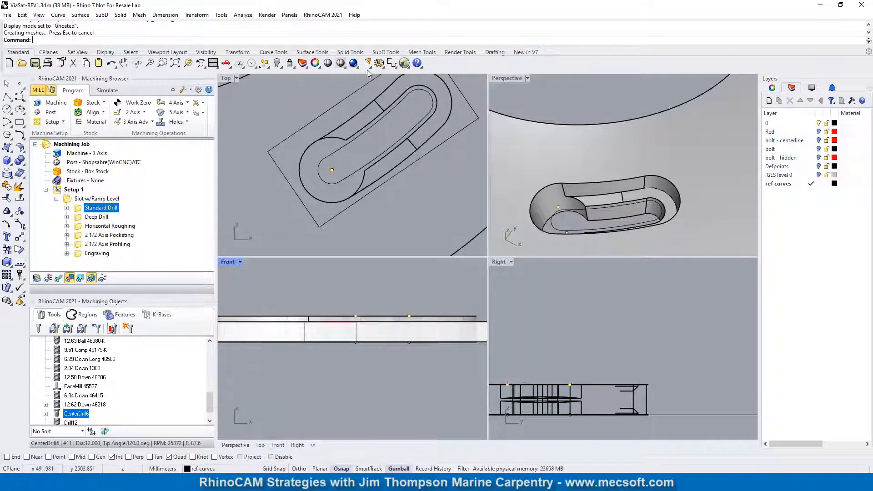
click(343, 66)
click(341, 93)
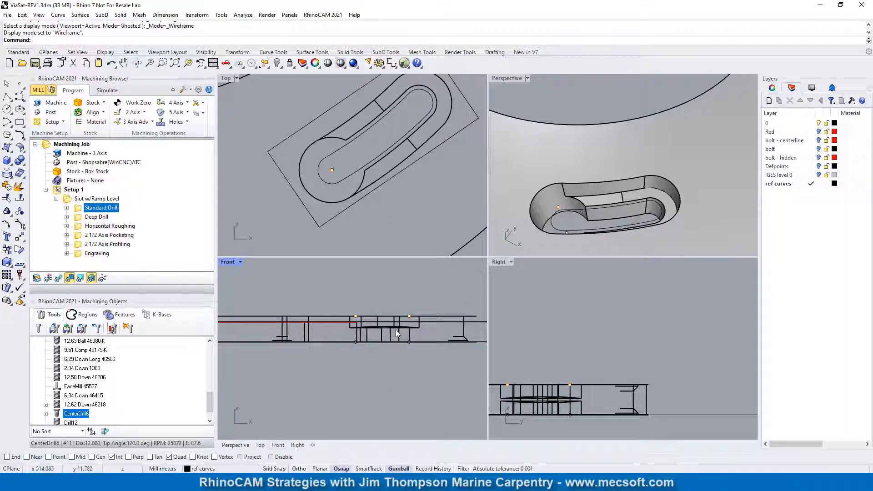
Select the slot's near-side ramp curve in the Top view, examine its slope in the Front view, and maximize the Perspective viewport.
click(359, 168)
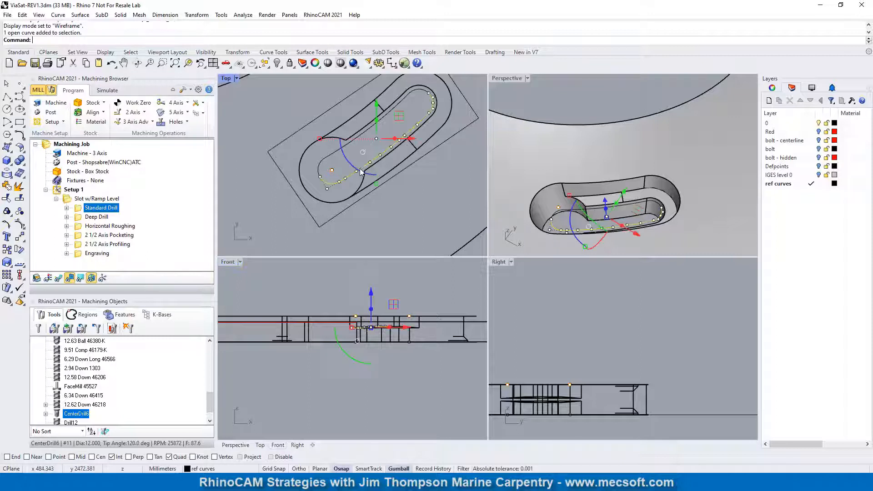
scroll(362, 335, up, 1)
scroll(382, 328, up, 6)
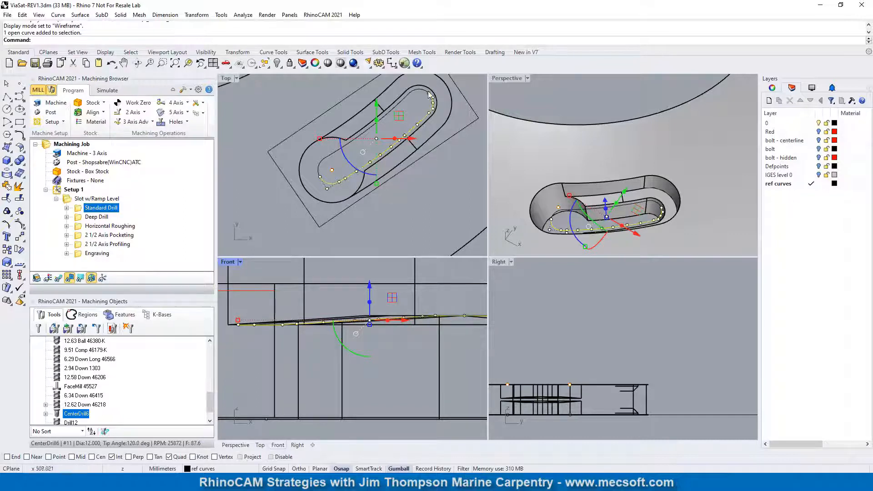
scroll(355, 204, down, 4)
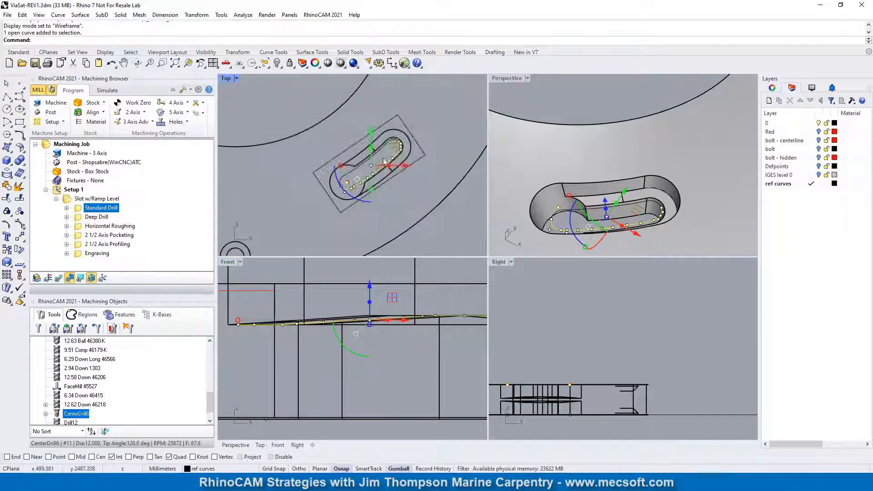
double_click(511, 79)
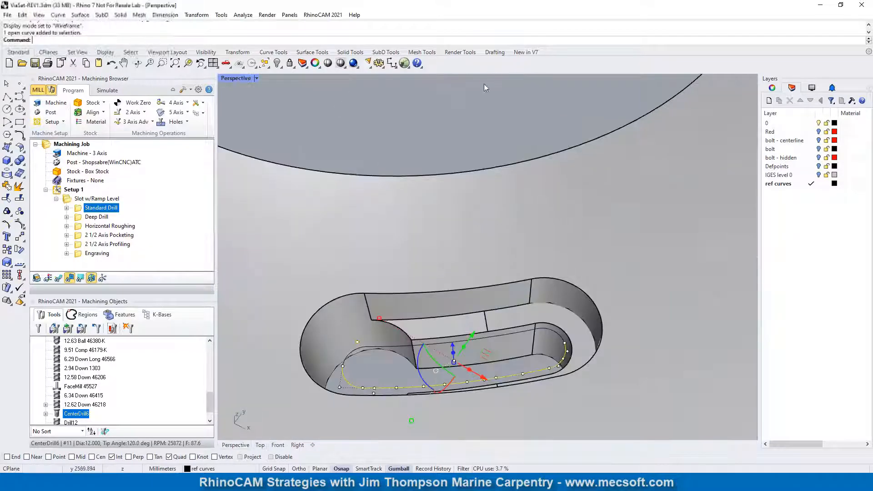
Deselect the ramp curve and highlight the slot curves that the Engraving operation machines.
scroll(413, 222, down, 4)
key(Escape)
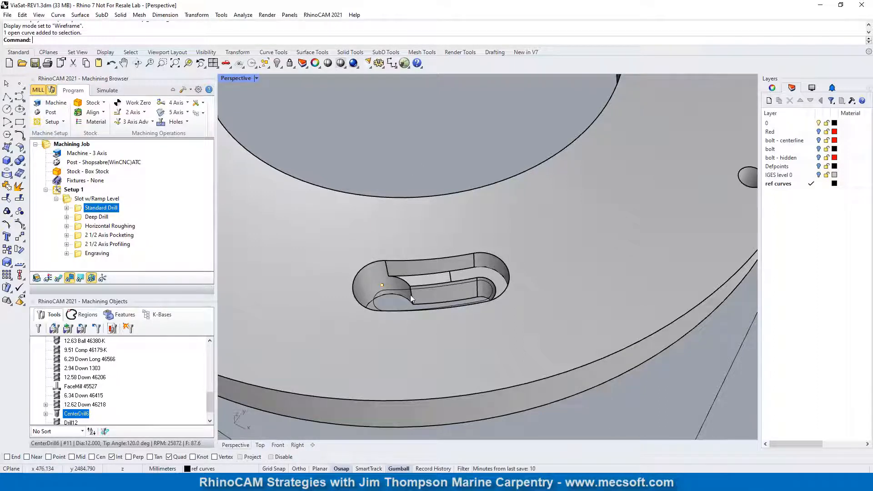
scroll(410, 296, up, 3)
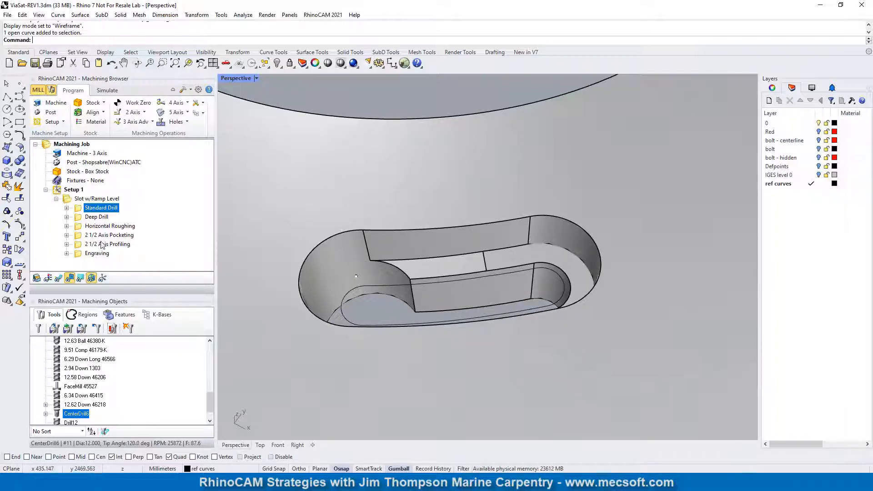
click(78, 255)
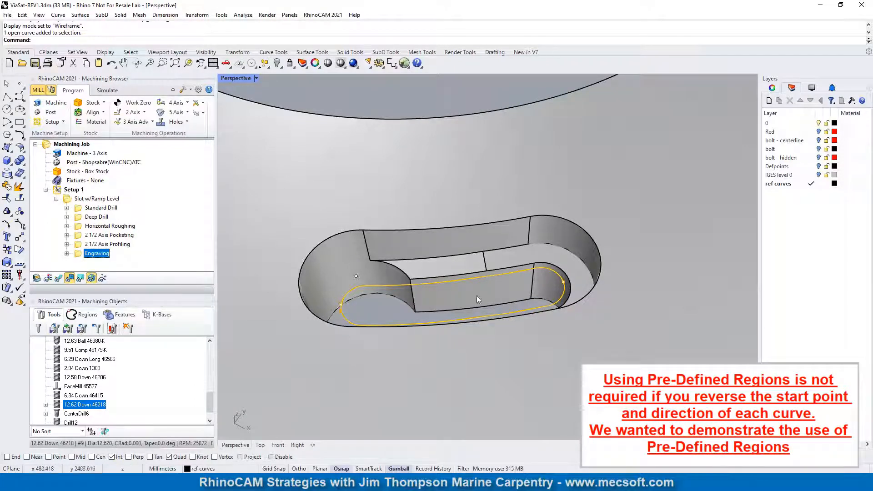
Browse the pre-defined machining regions and highlight the MRSet-Slot Ramp set on the slot.
click(124, 316)
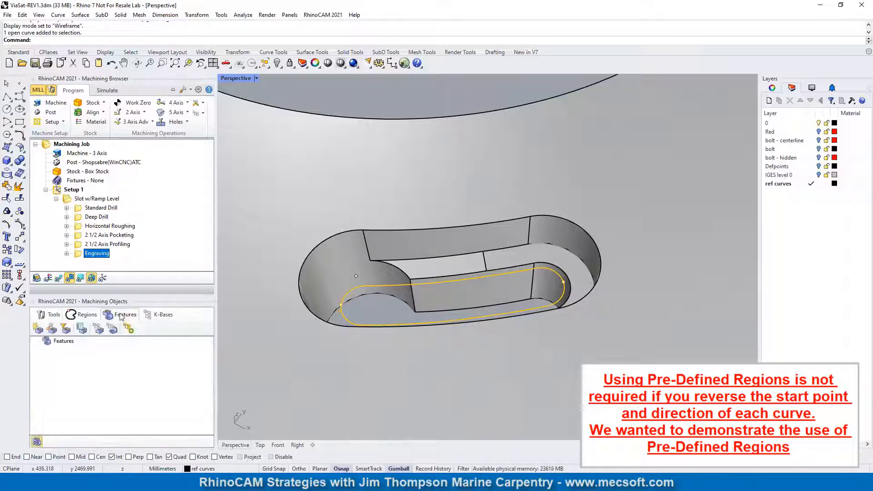
click(90, 316)
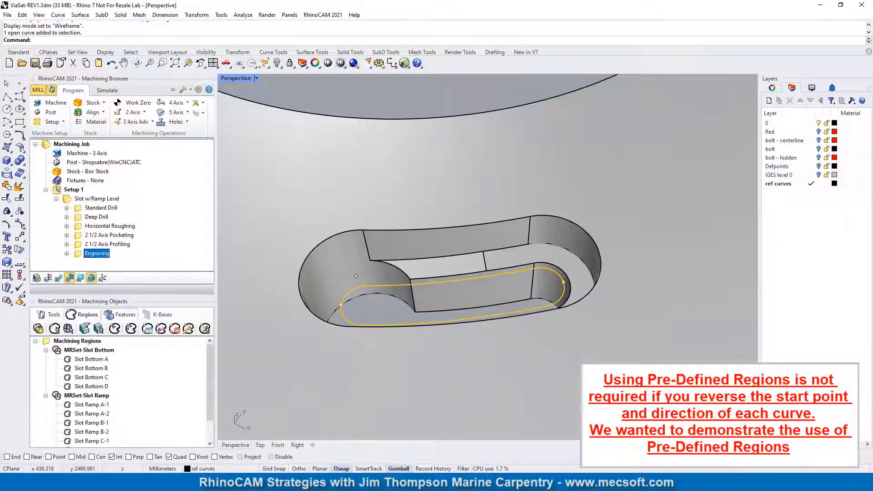
scroll(137, 411, down, 1)
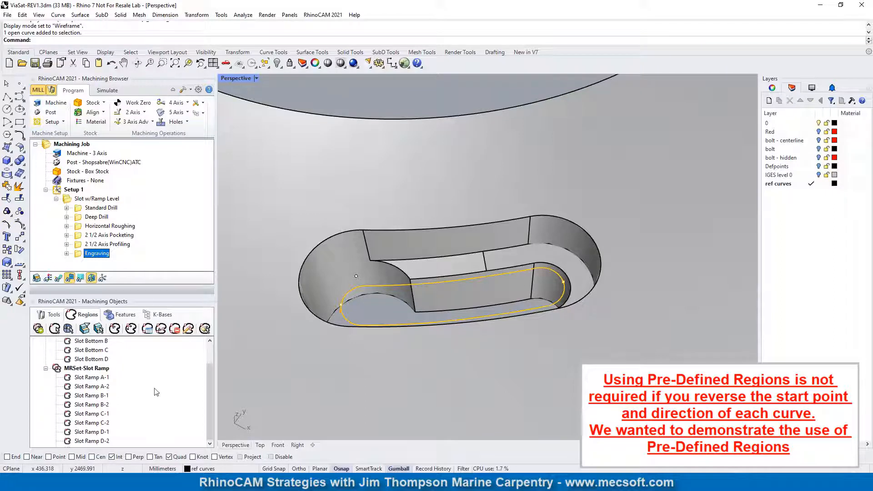
scroll(211, 400, up, 1)
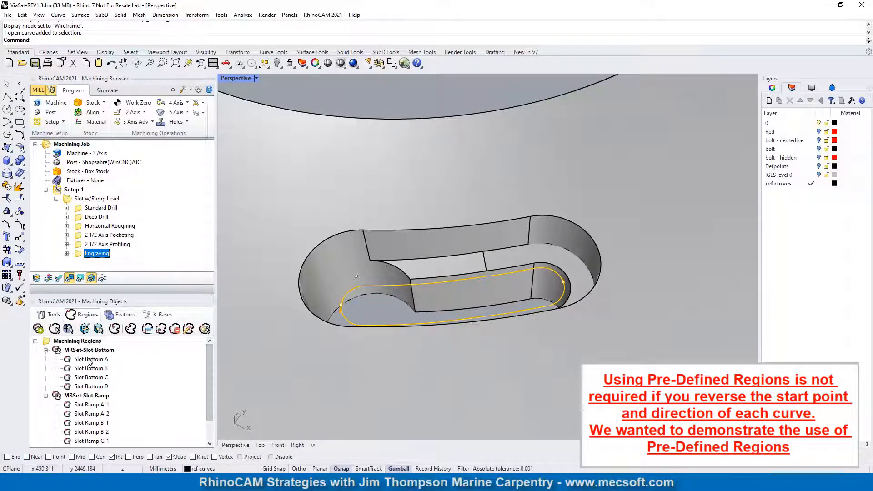
click(87, 395)
scroll(143, 362, down, 1)
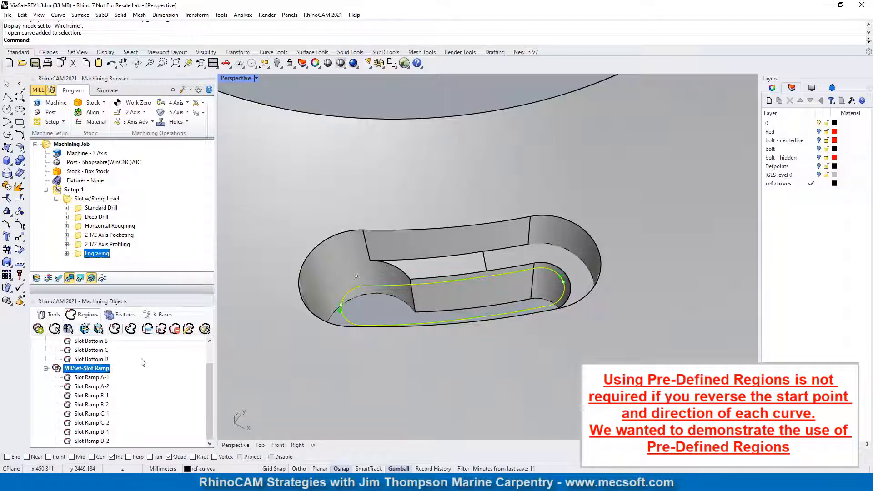
Compare the start point and direction of the regions Slot Ramp A-1 and Slot Ramp A-2.
click(97, 378)
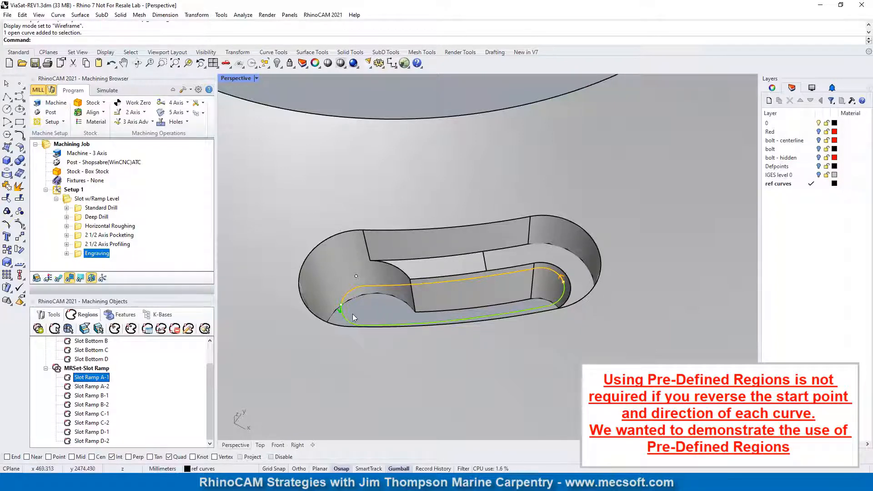
scroll(340, 309, up, 5)
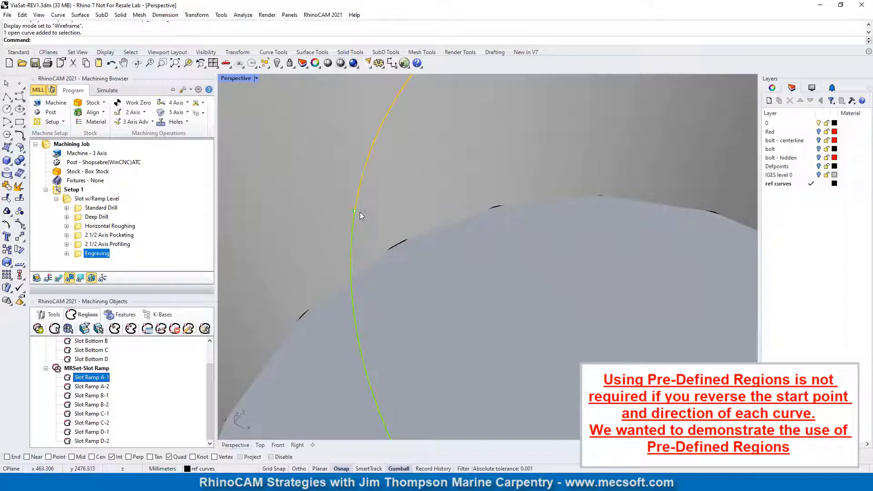
scroll(359, 211, down, 3)
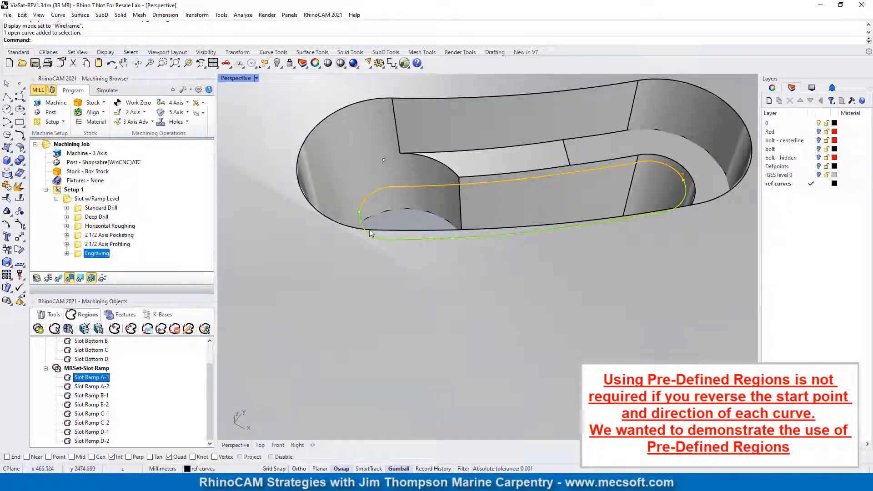
click(97, 387)
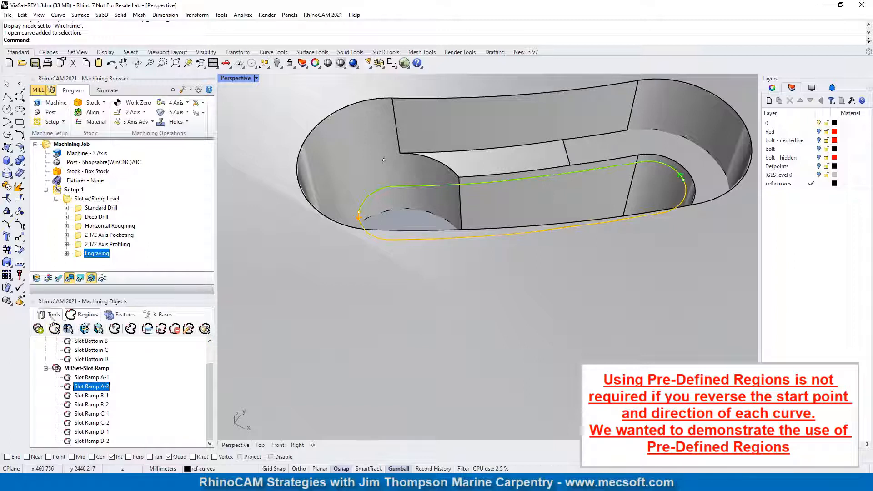
Highlight the whole MRSet-Slot Ramp region set and examine the direction of both ramp curves around the slot.
click(60, 369)
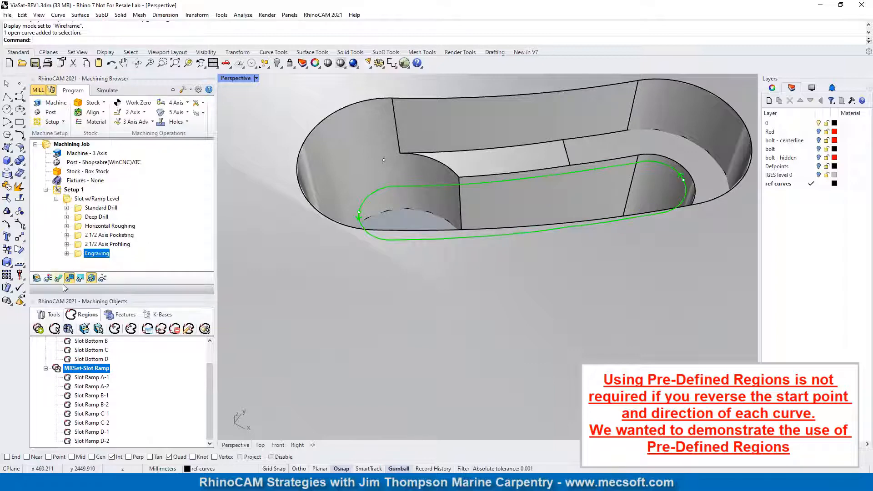
click(55, 317)
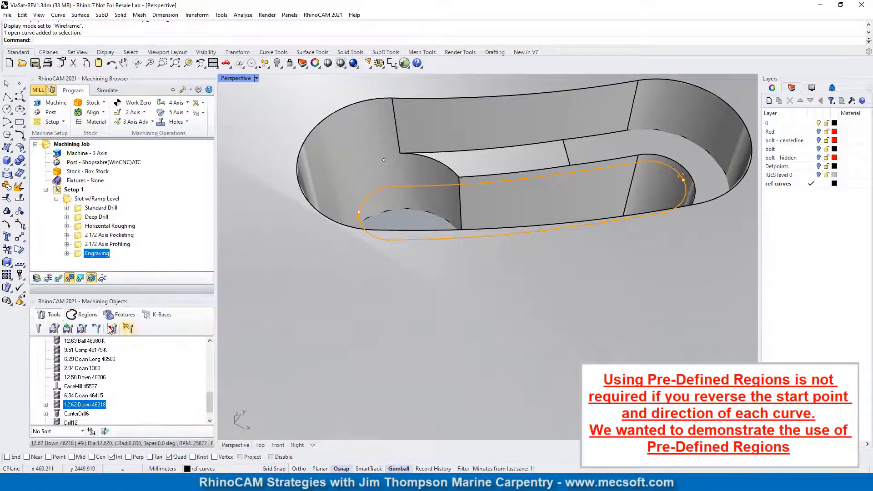
click(85, 314)
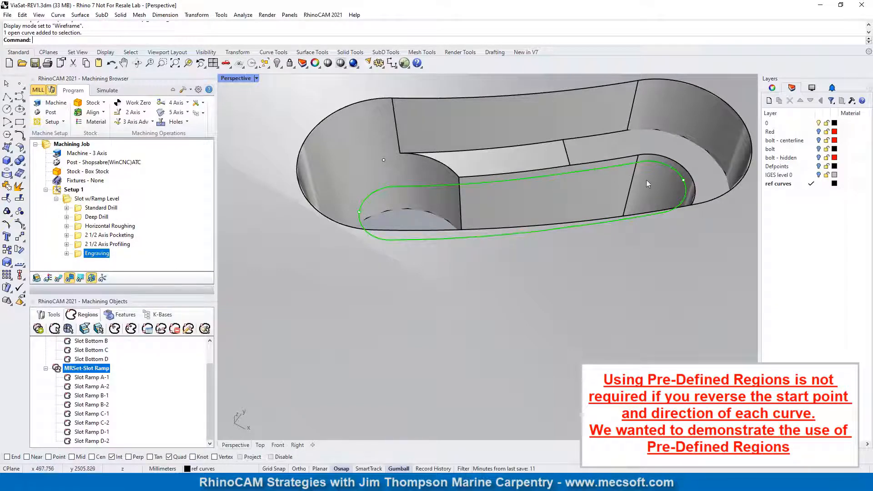
scroll(399, 207, down, 2)
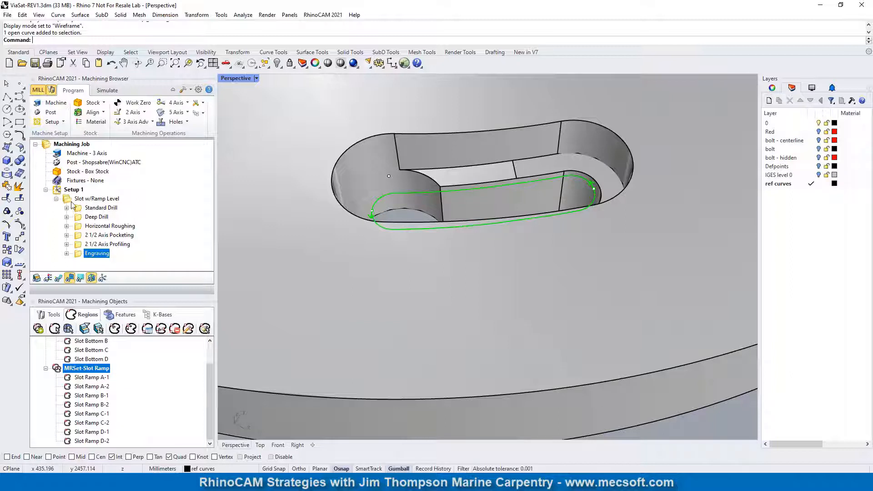
Review the Standard Drill operation's selected holes and cut parameters, and close it without changes.
click(83, 209)
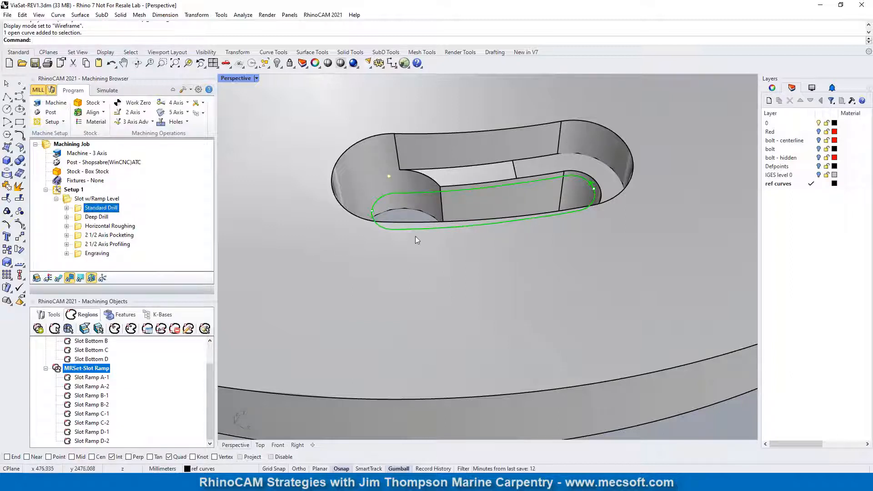
scroll(376, 302, down, 4)
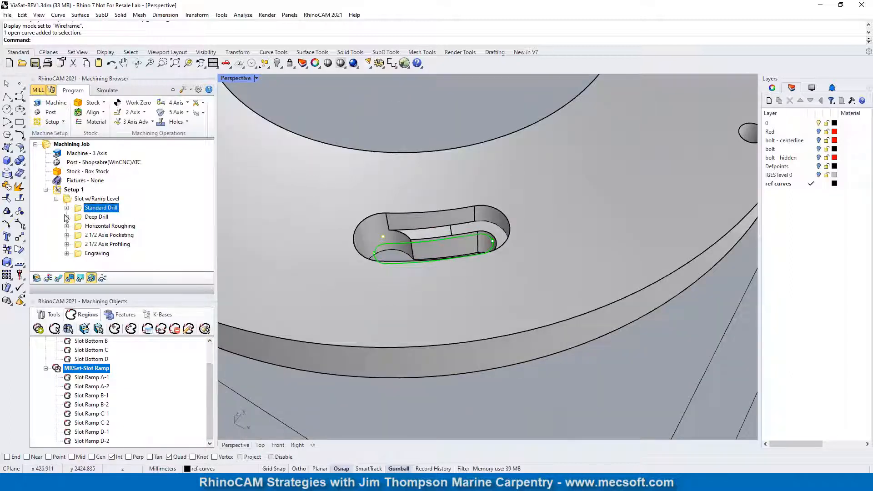
double_click(80, 208)
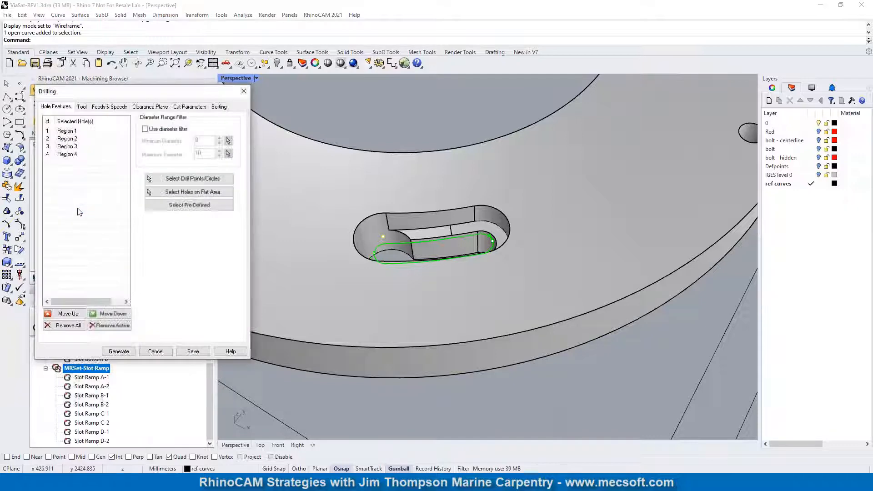
click(189, 107)
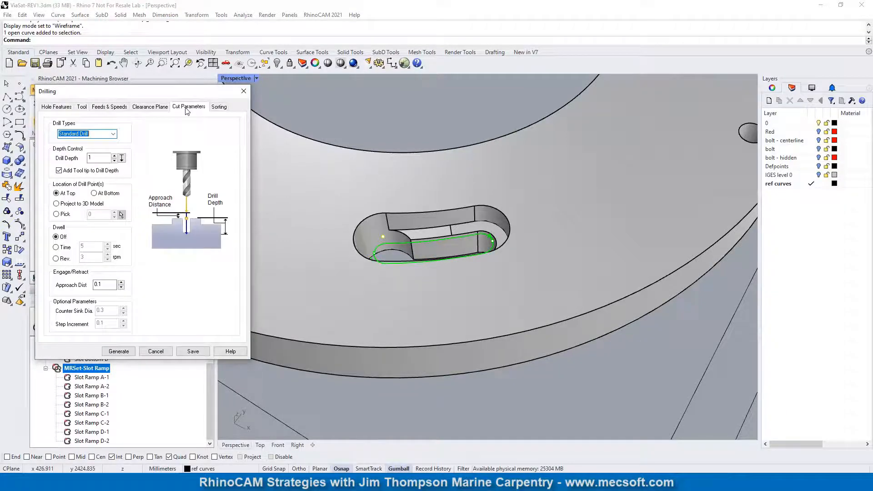
click(155, 351)
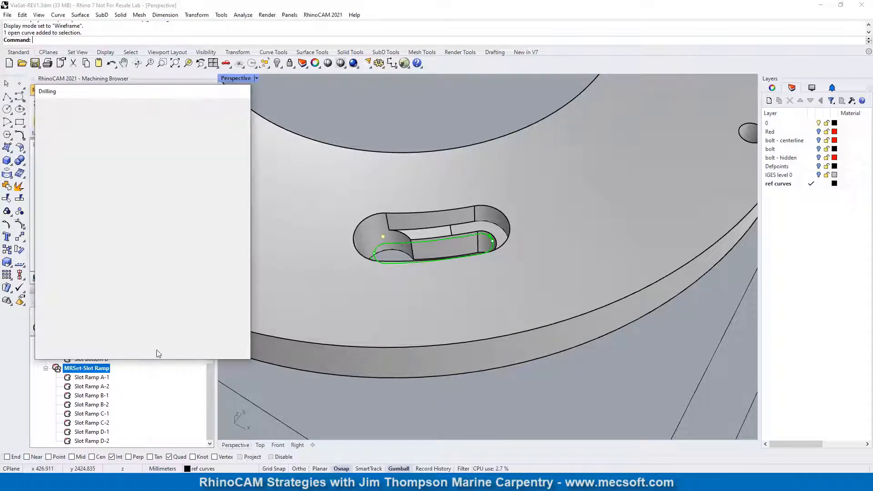
Review the Deep Drill operation's selected holes and assigned drill tool, and close it without changes.
click(80, 217)
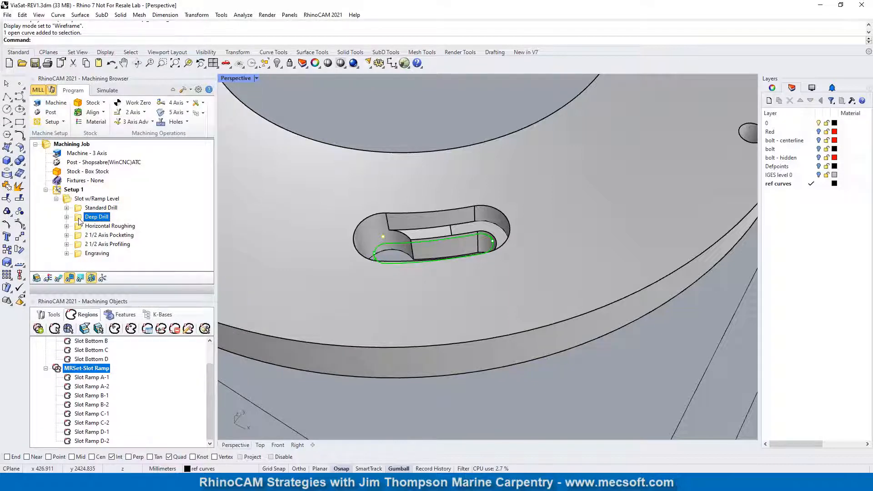
double_click(79, 220)
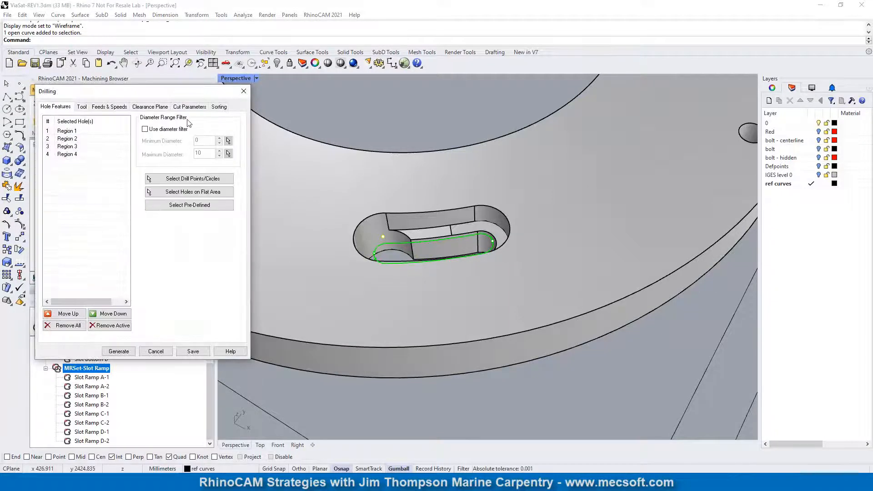
click(81, 107)
scroll(87, 272, down, 10)
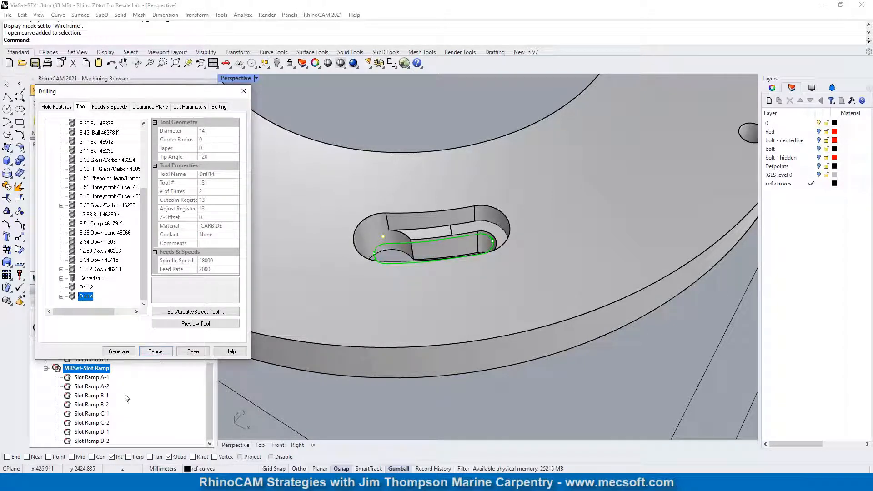
click(155, 351)
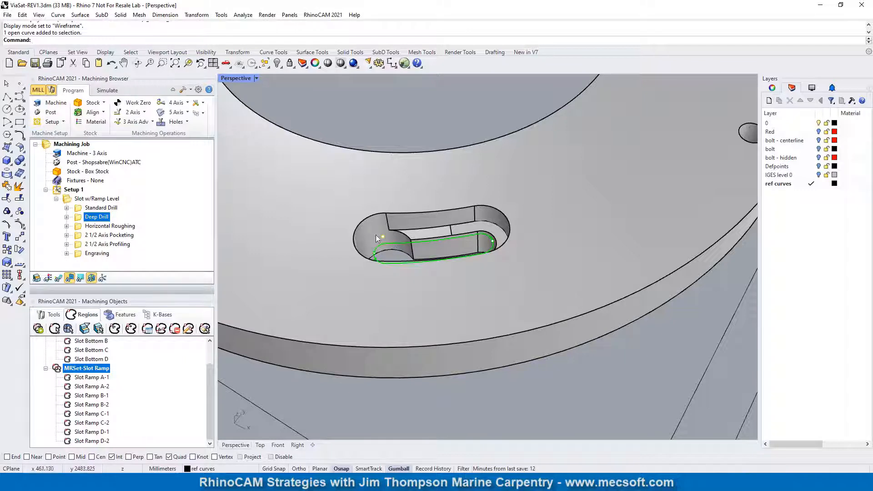
Display the Horizontal Roughing toolpath and examine it inside the slot.
click(78, 226)
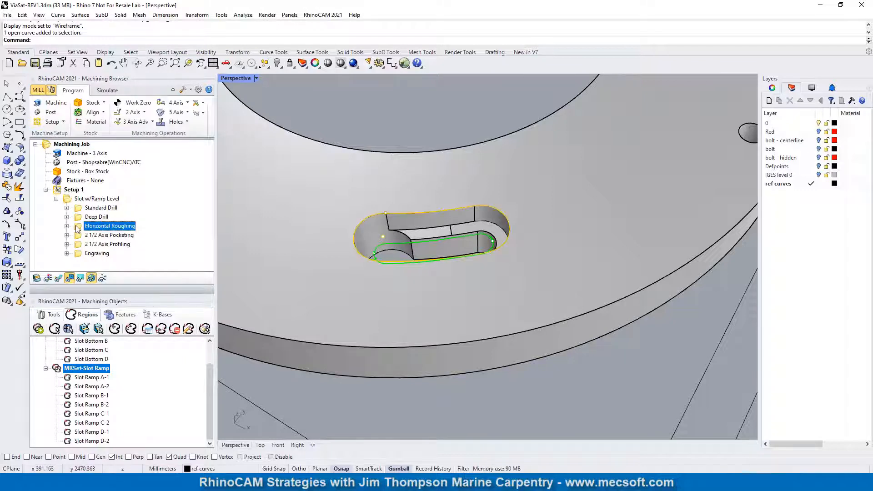
click(59, 278)
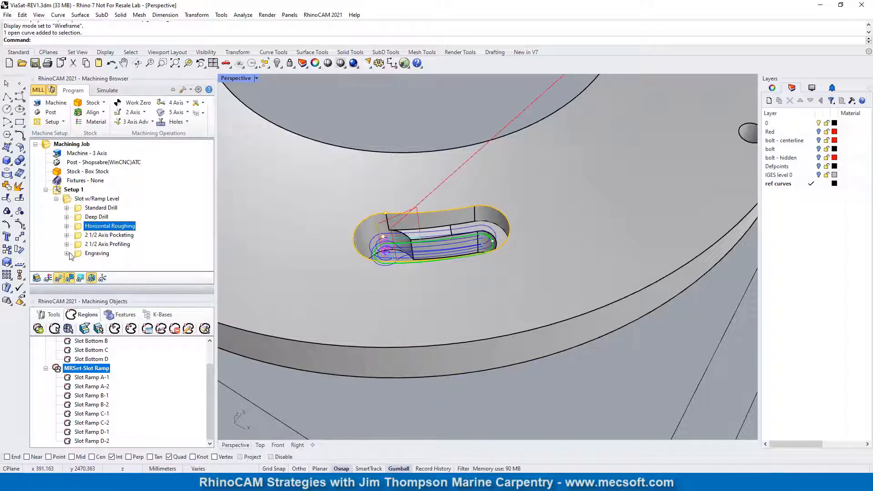
scroll(402, 239, up, 6)
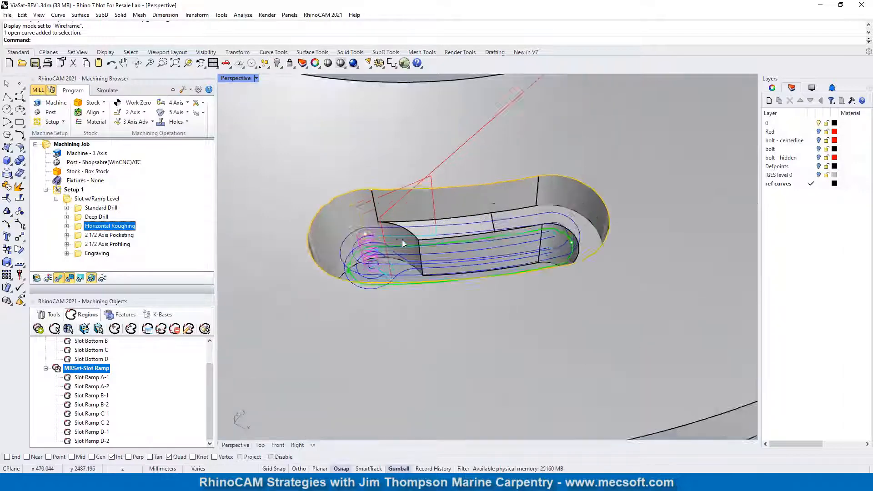
Open the Horizontal Roughing operation and review its part regions and assigned cutting tool.
double_click(80, 229)
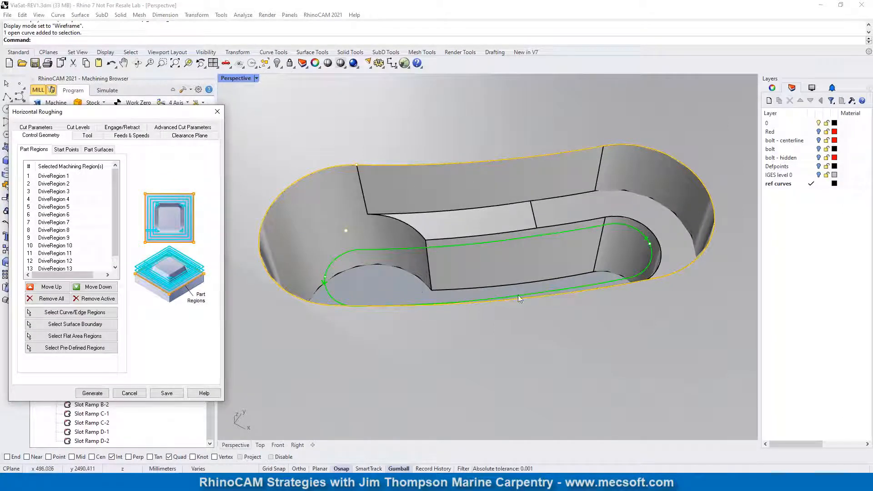
click(87, 136)
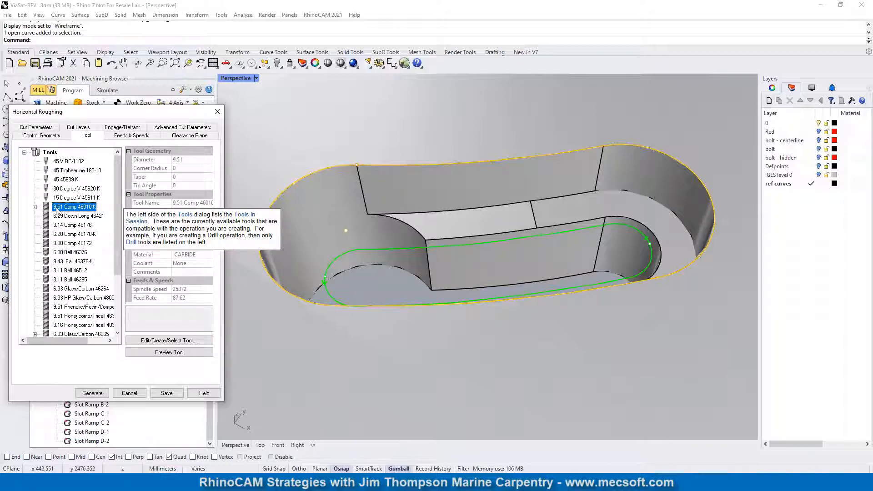
click(41, 128)
click(88, 129)
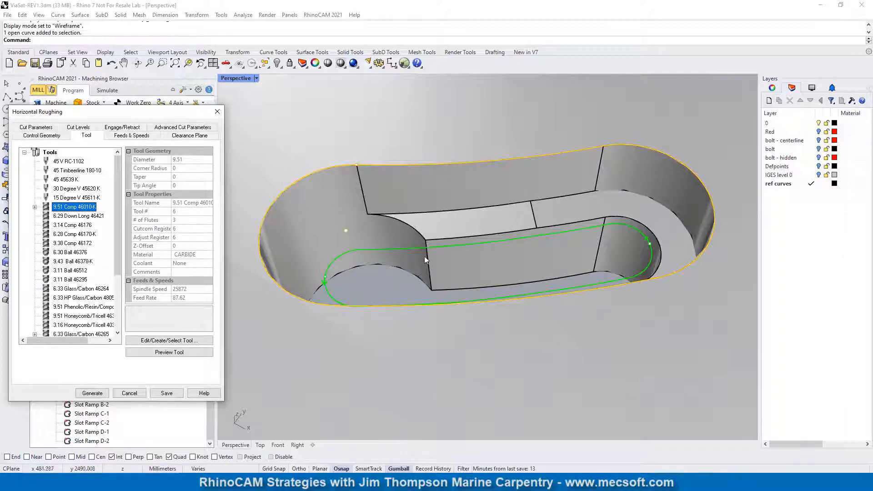
drag(153, 116, 180, 117)
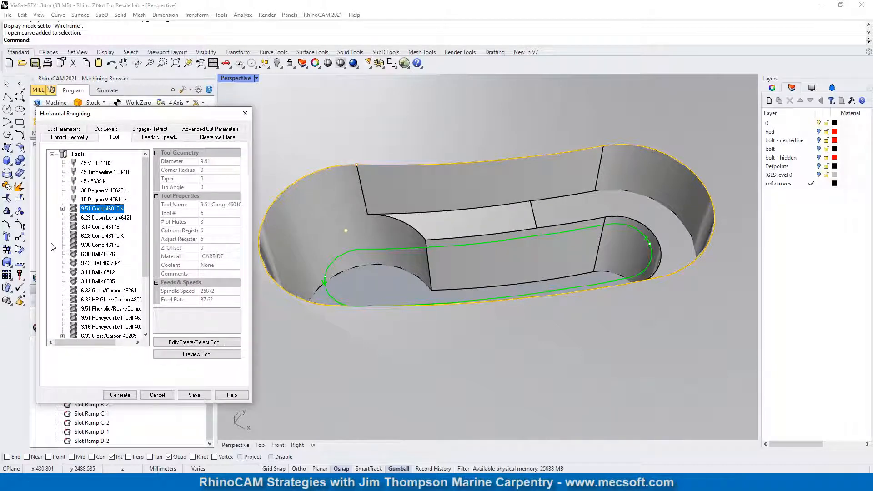
mouse_move(89, 178)
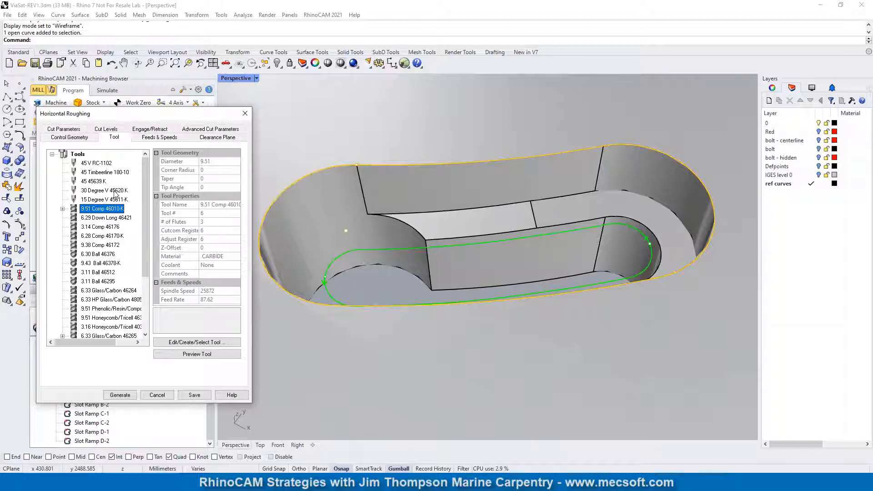
mouse_move(82, 215)
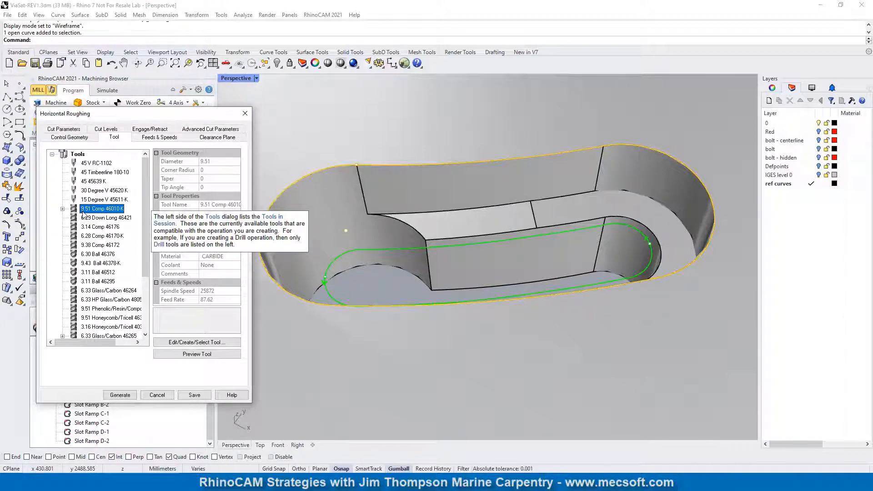
Examine the start point selected for the Horizontal Roughing operation by highlighting StartPtRegion 1.
click(67, 130)
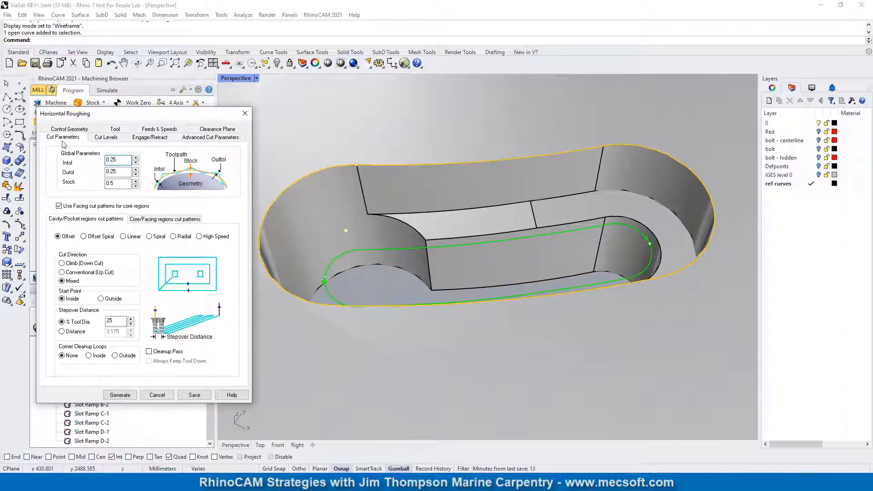
click(69, 129)
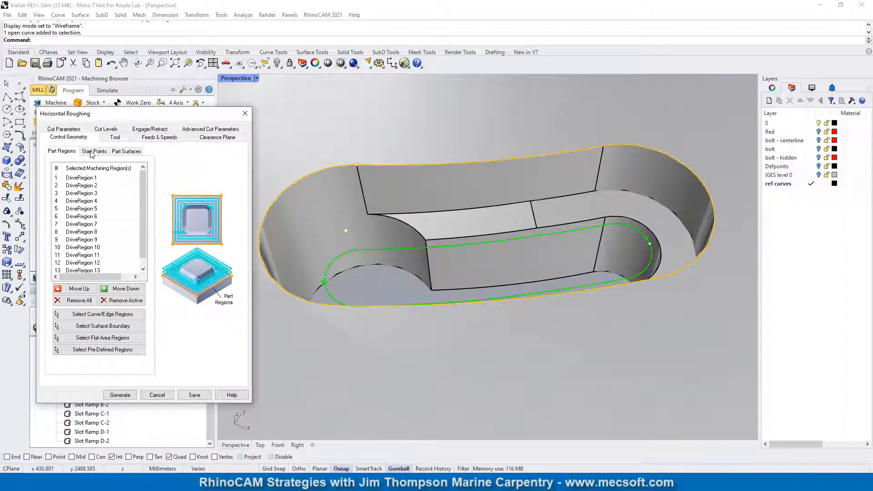
click(93, 151)
click(84, 177)
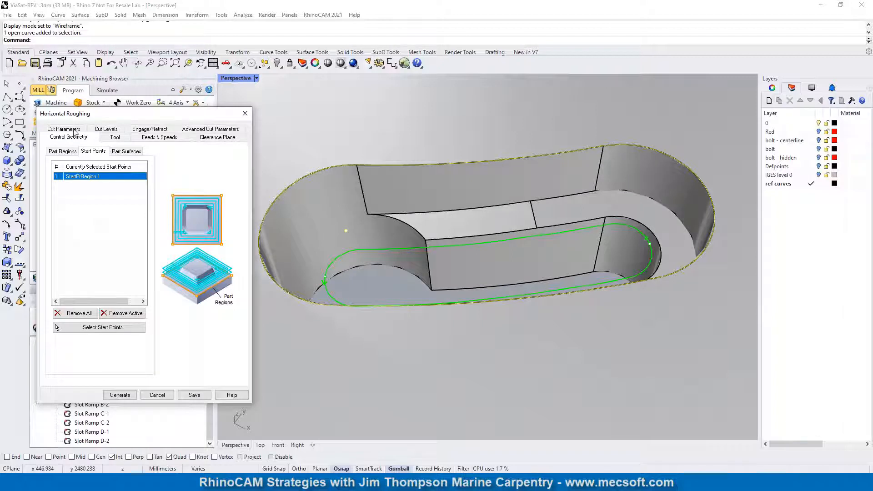
Review the Horizontal Roughing stock allowance and cut levels, and regenerate the toolpath with its existing settings.
click(63, 129)
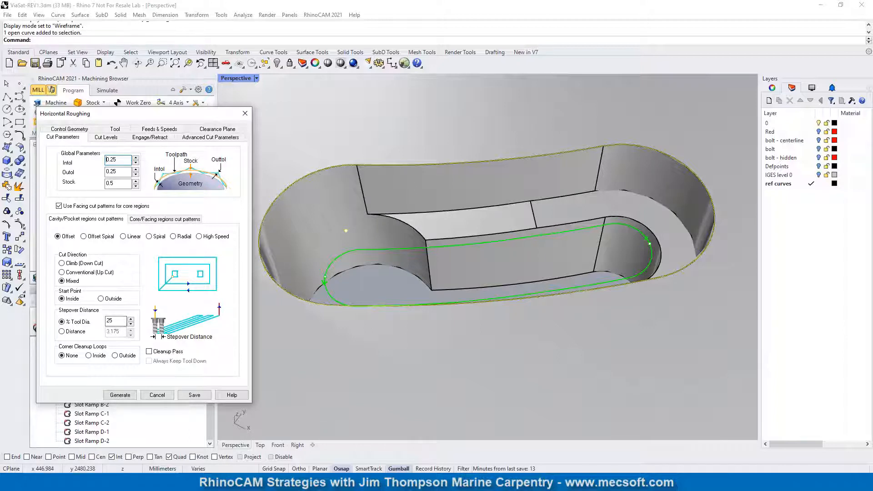
double_click(117, 184)
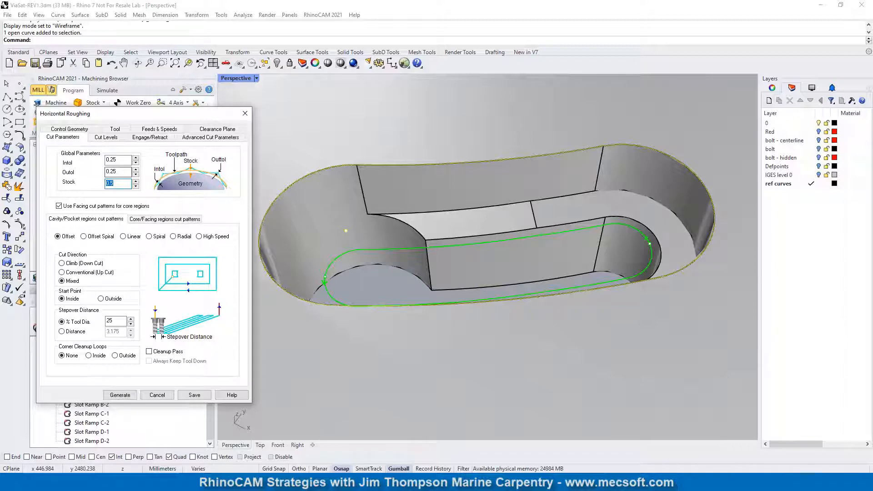
click(109, 140)
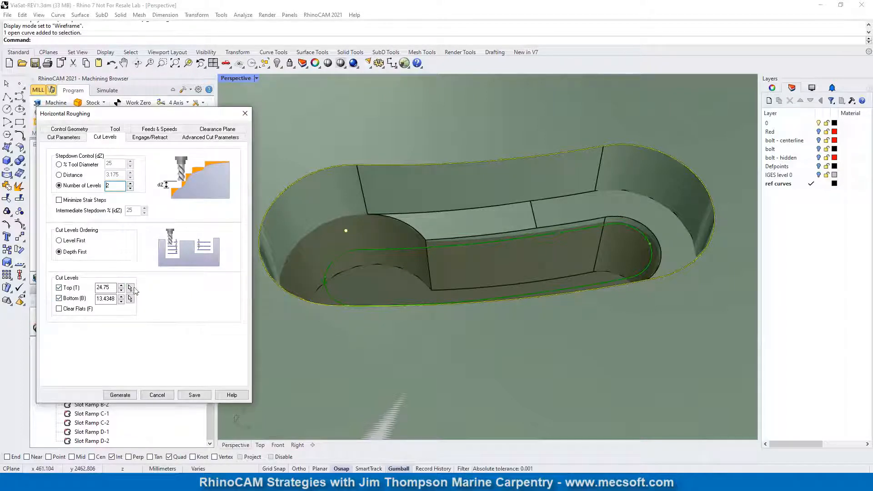
mouse_move(111, 286)
click(130, 396)
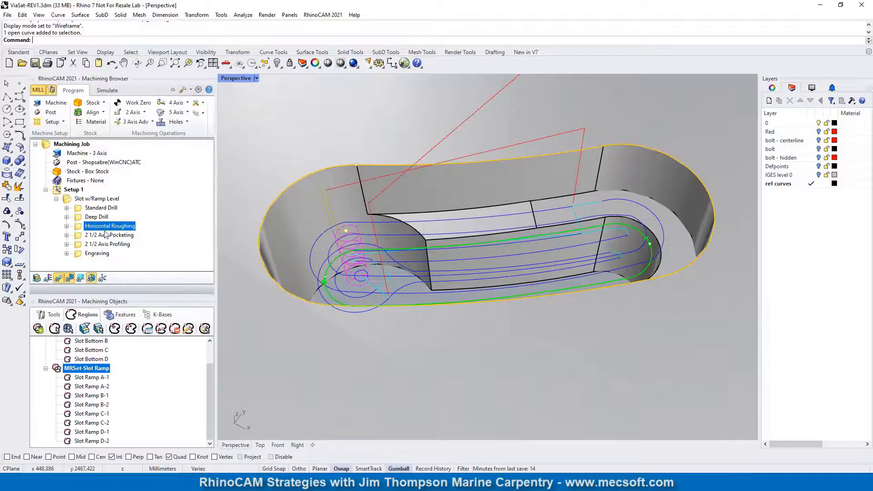
Hide the toolpath display and simulate the Standard Drill operation on the stock.
click(108, 90)
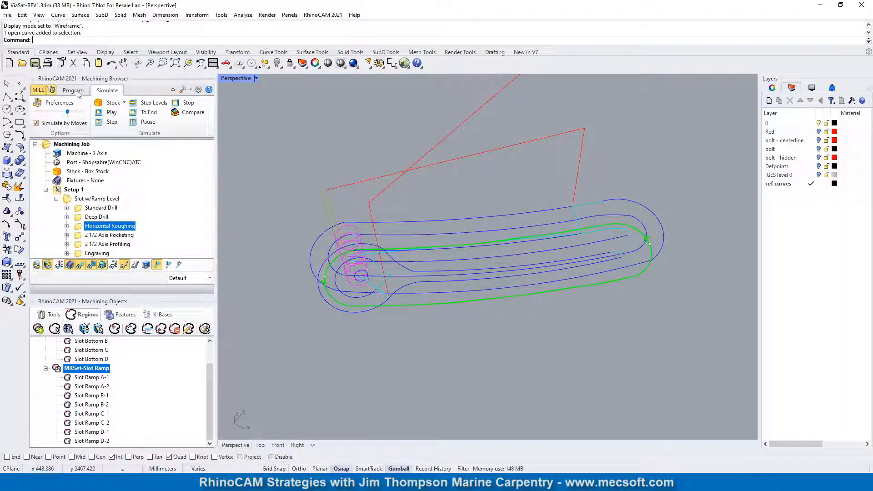
click(80, 209)
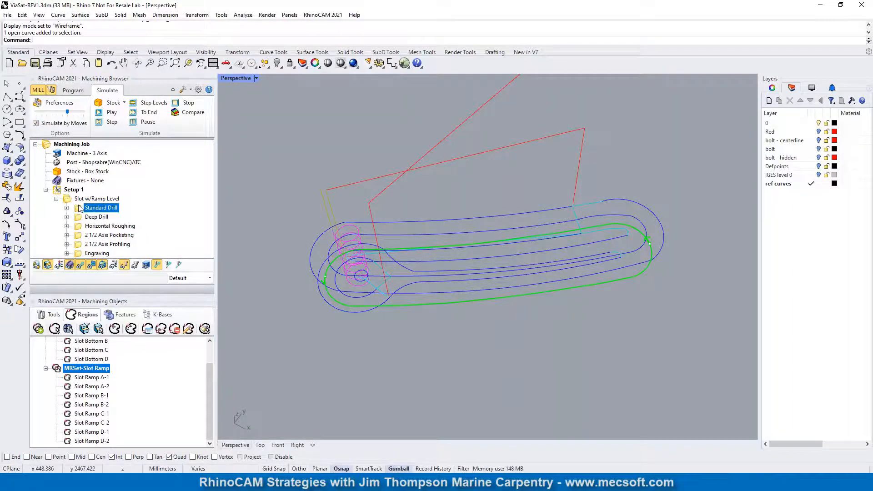
click(80, 265)
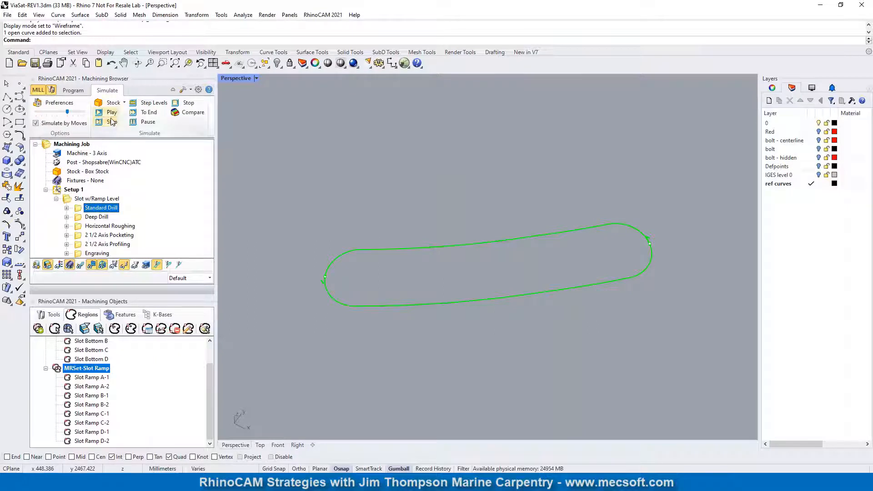
click(112, 114)
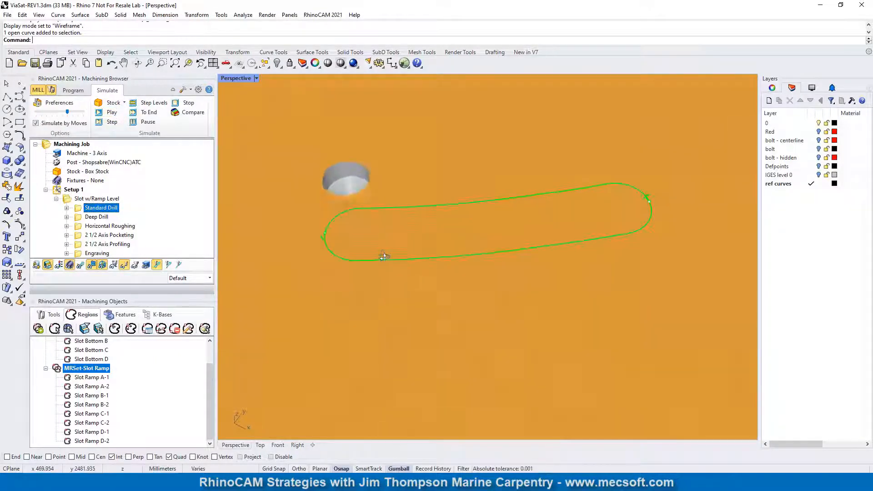
Simulate the Deep Drill operation and examine the drilled hole in the stock.
click(96, 217)
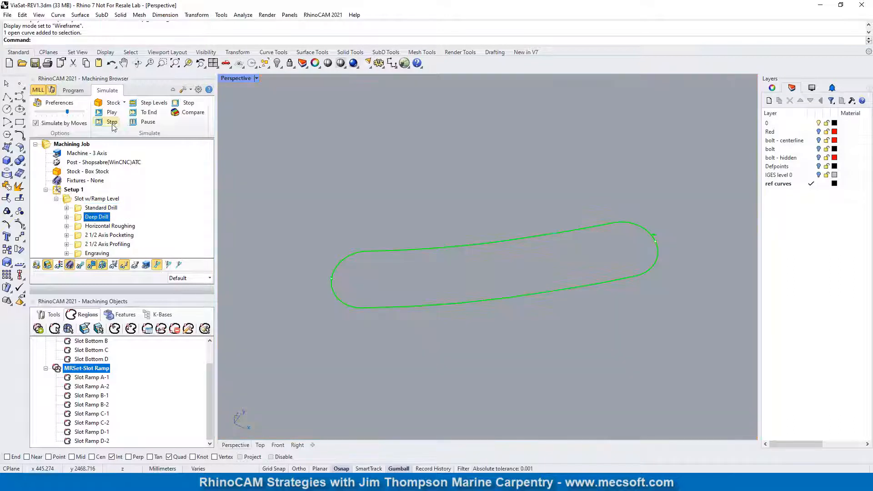
click(109, 112)
right_drag(383, 304, 381, 284)
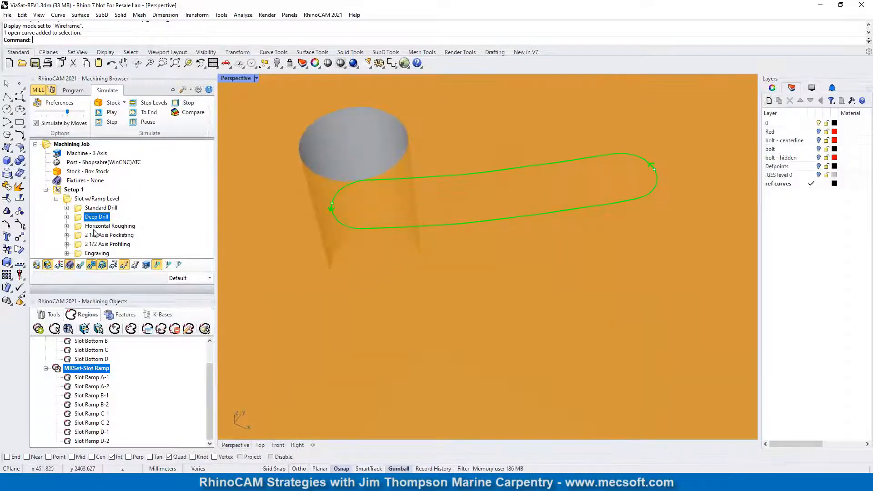
Simulate the Horizontal Roughing operation and examine the roughed slot and ramp levels.
click(78, 226)
click(113, 116)
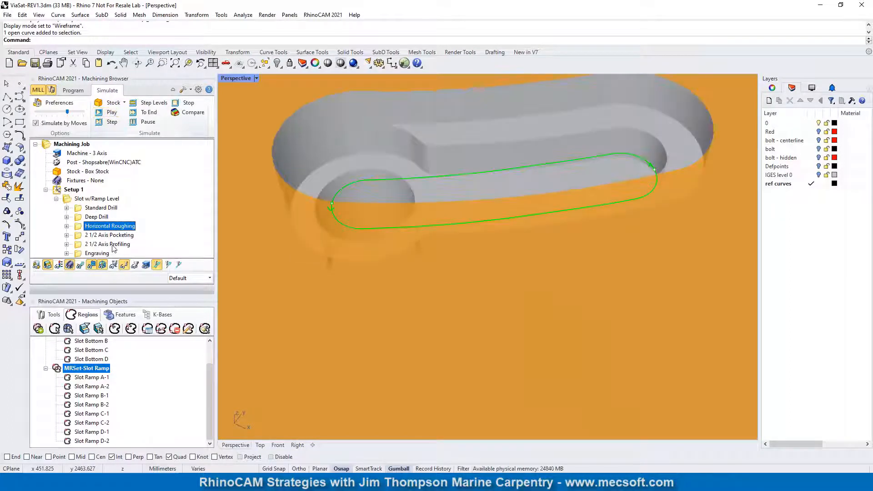
right_drag(469, 257, 471, 237)
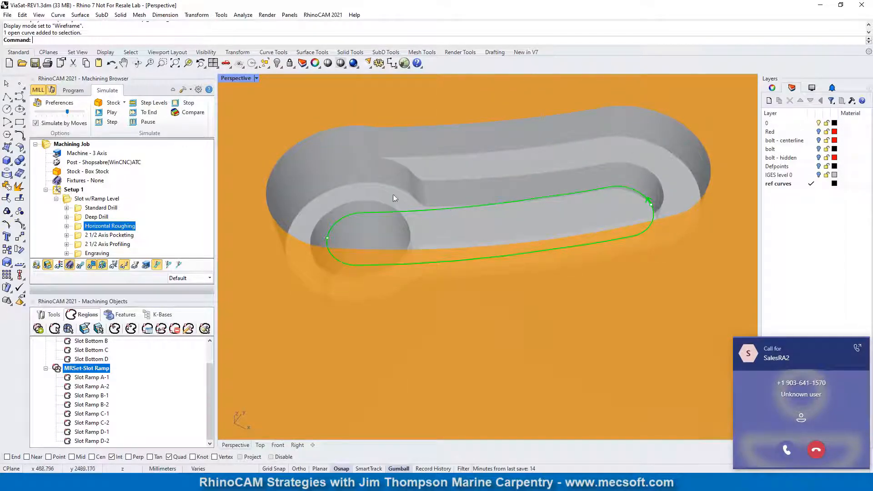
Show the 2 1/2 Axis Pocketing toolpath, then review the operation's regions, assigned tool and cut parameters.
click(85, 237)
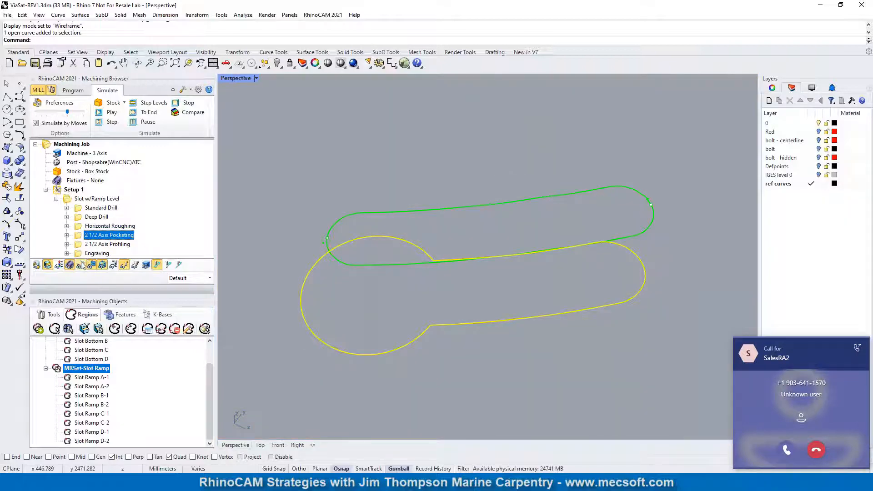
click(72, 90)
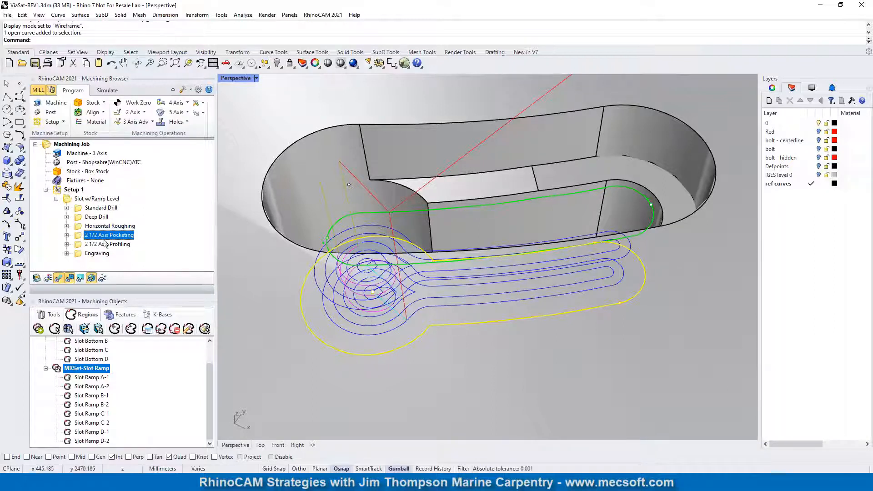
double_click(80, 236)
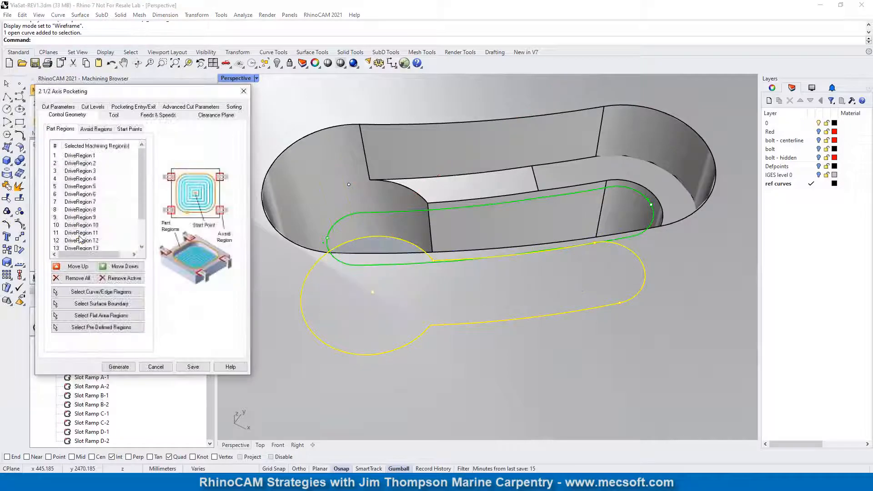
click(119, 116)
scroll(91, 255, down, 3)
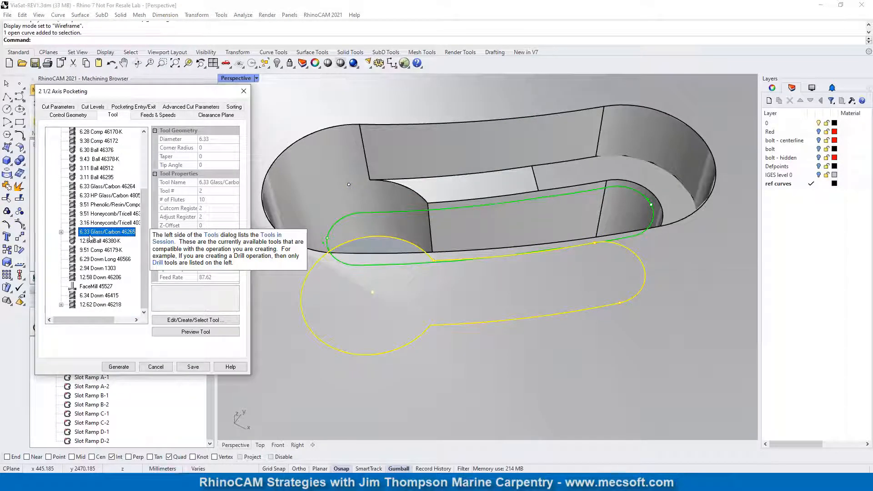
click(55, 107)
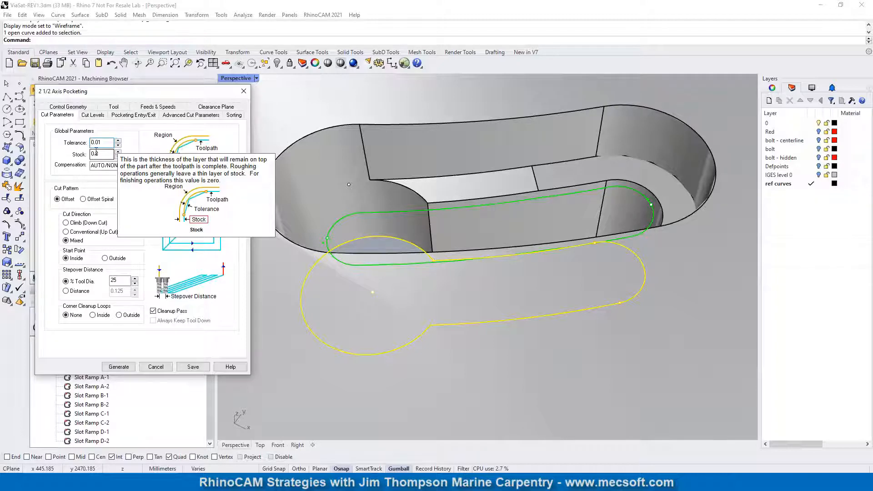
Regenerate the 2 1/2 Axis Pocketing toolpath with its existing settings and simulate it on the roughed stock.
click(115, 369)
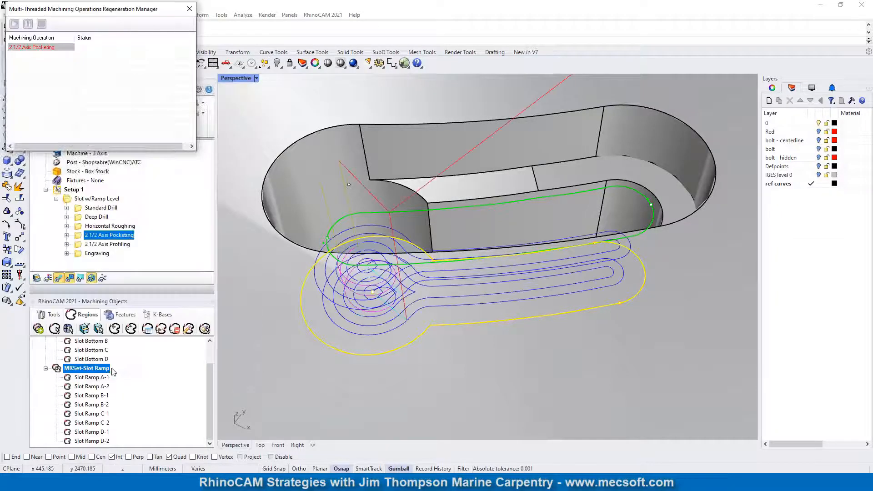
click(107, 90)
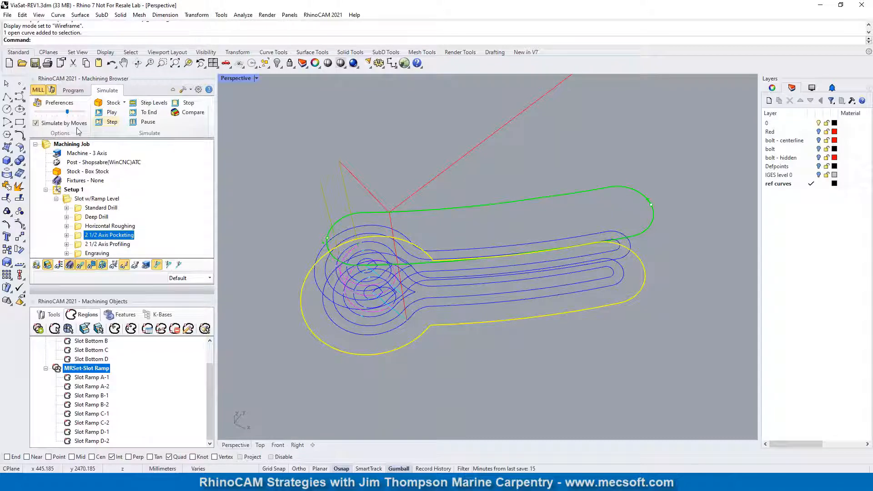
click(112, 113)
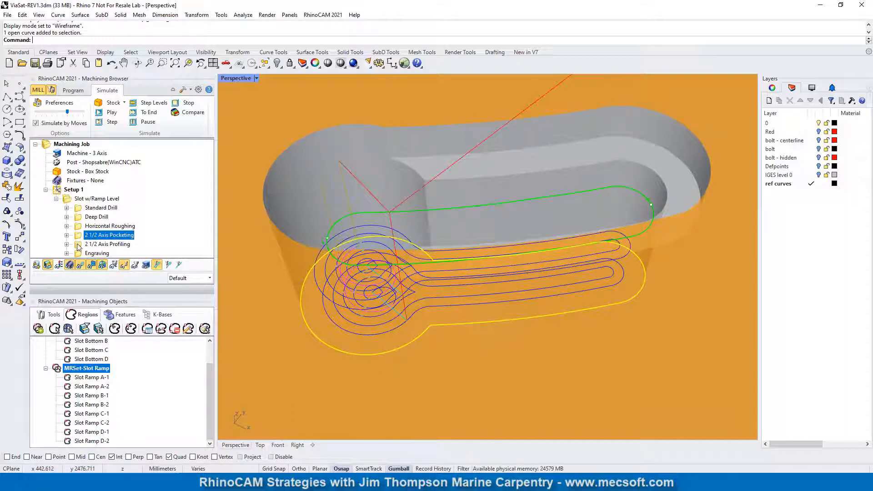
Turn off simulation by moves and simulate the 2 1/2 Axis Profiling operation, raising the playback speed slightly.
click(107, 244)
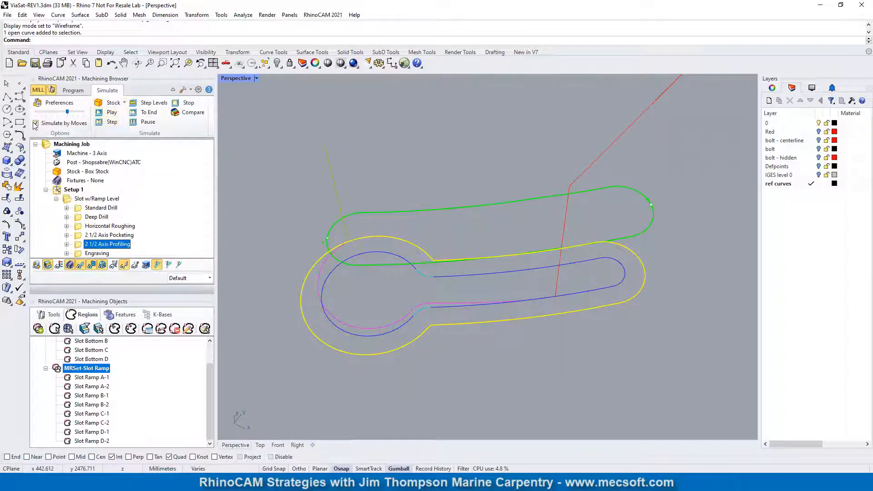
click(70, 123)
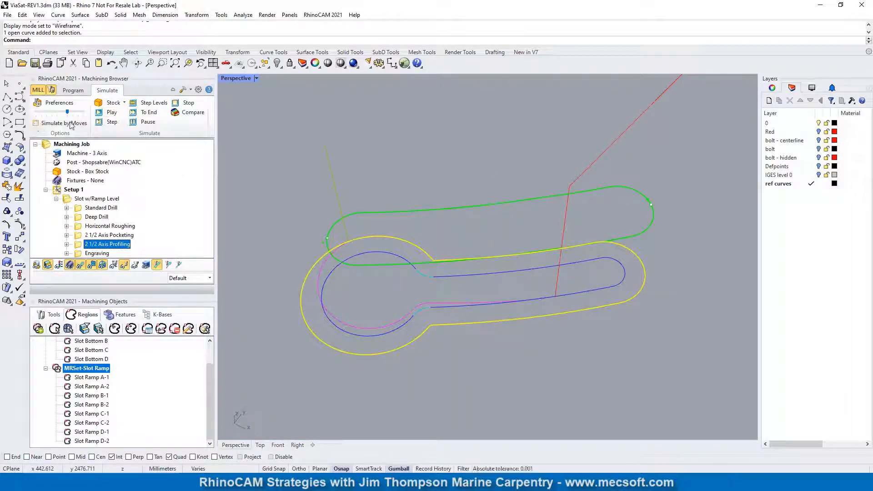
click(112, 112)
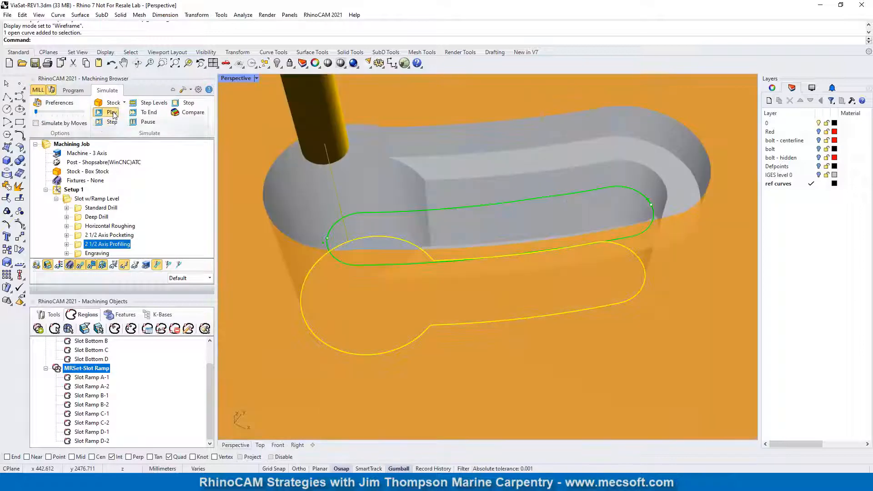
click(47, 112)
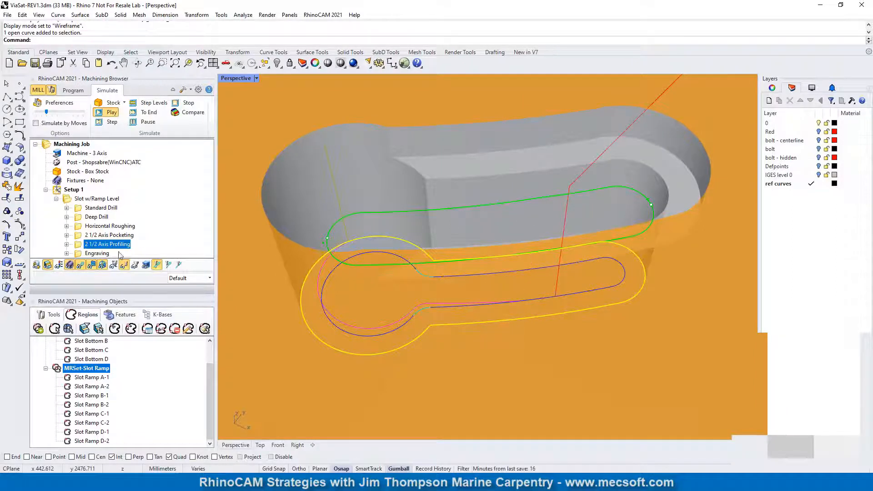
Display the Engraving toolpath against the slot model.
click(84, 253)
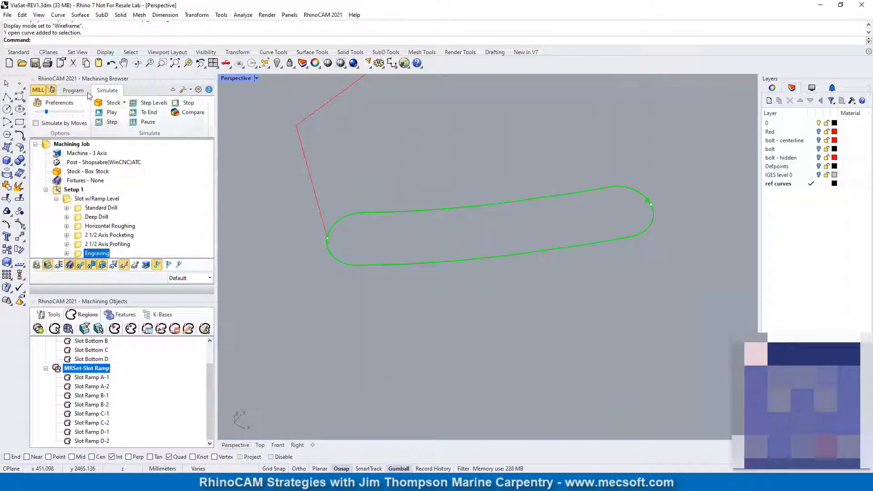
click(72, 90)
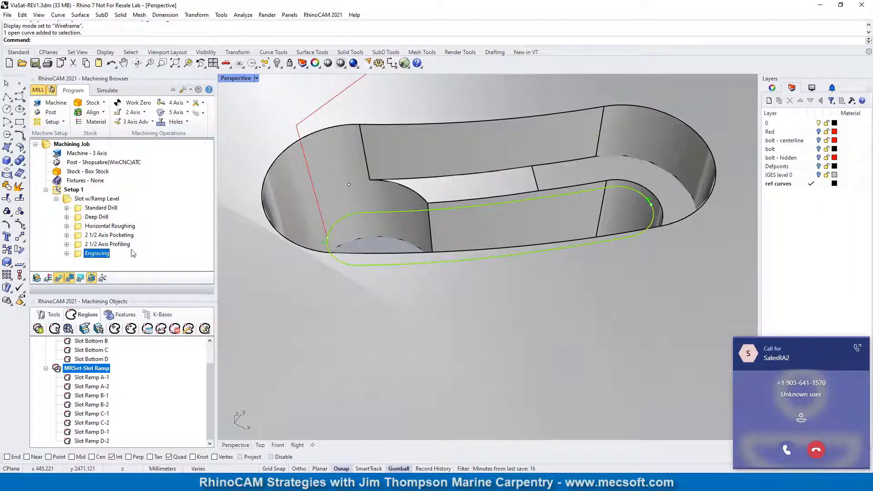
Lower the simulation playback to its slowest speed, start simulating the Engraving operation, and stop the run.
click(107, 90)
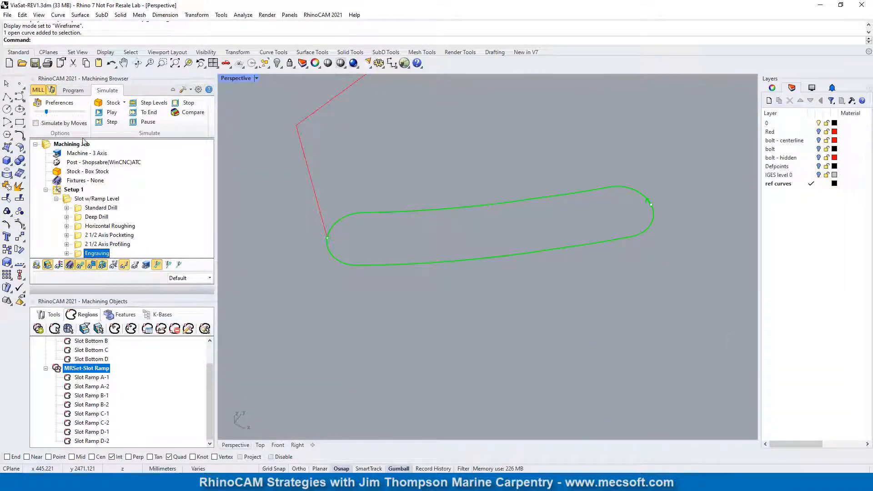
drag(46, 112, 36, 112)
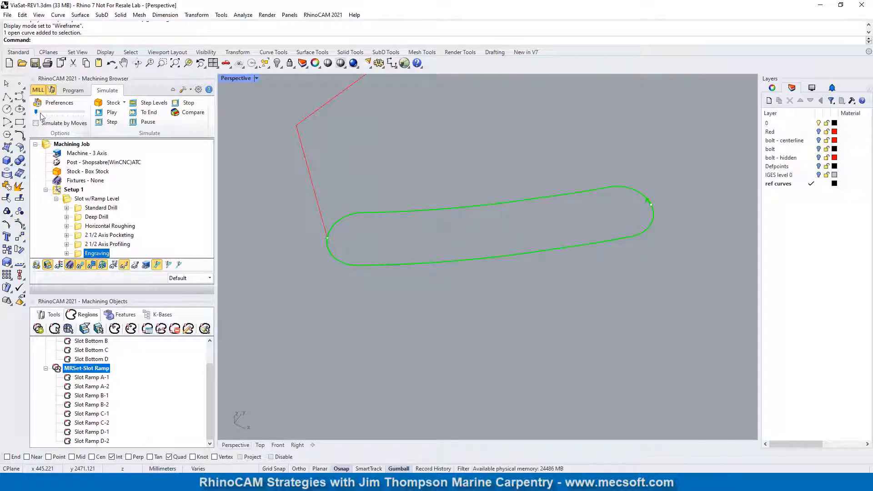
click(112, 114)
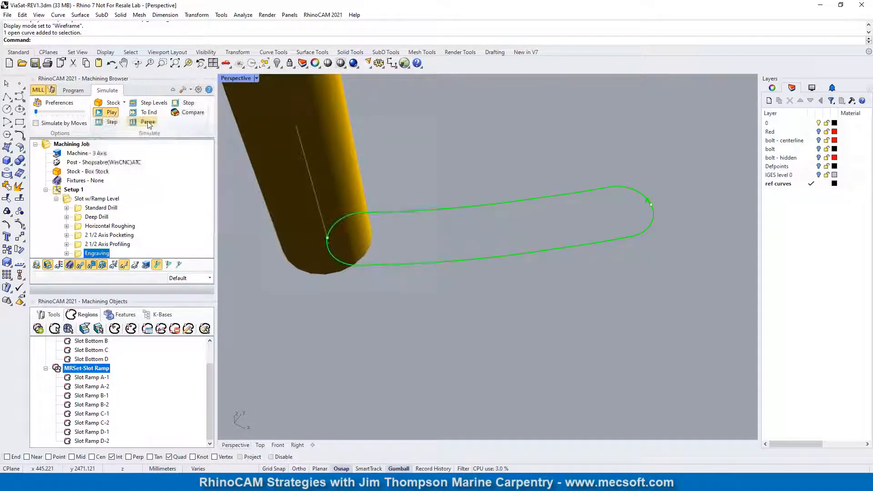
click(191, 104)
Simulate the 2 1/2 Axis Profiling operation on the slot stock, turning on simulation by moves during playback.
click(81, 245)
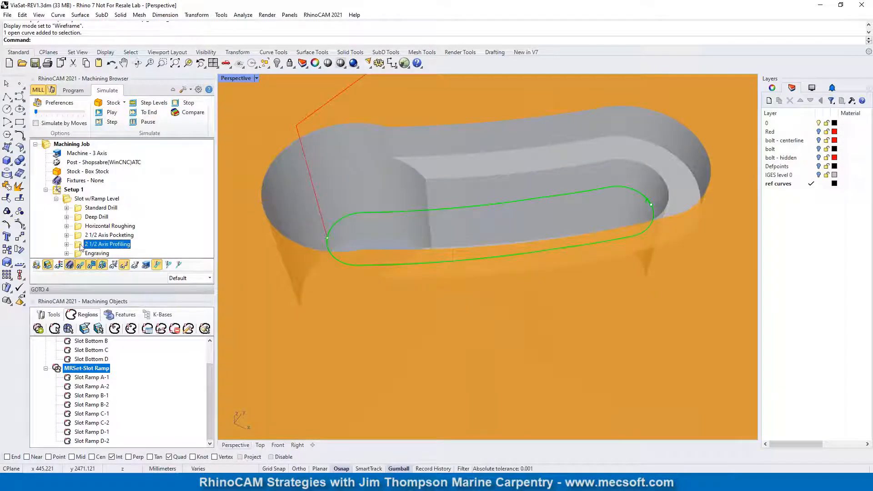
click(111, 113)
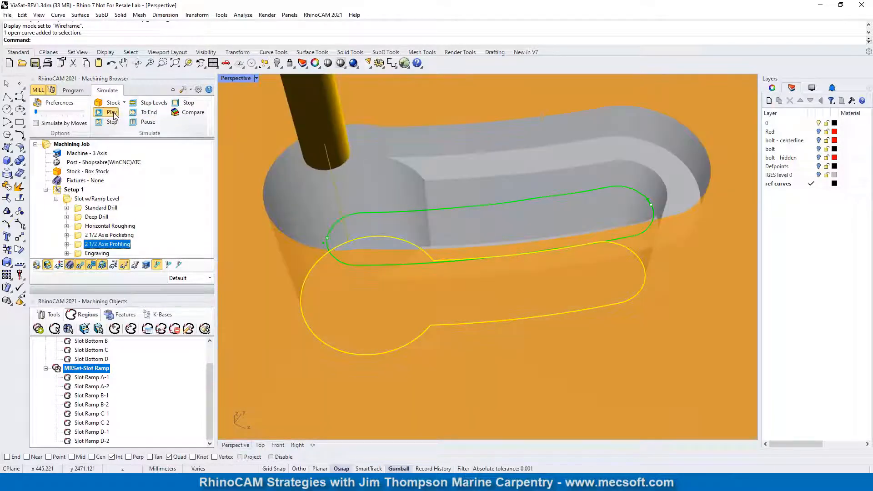
click(36, 123)
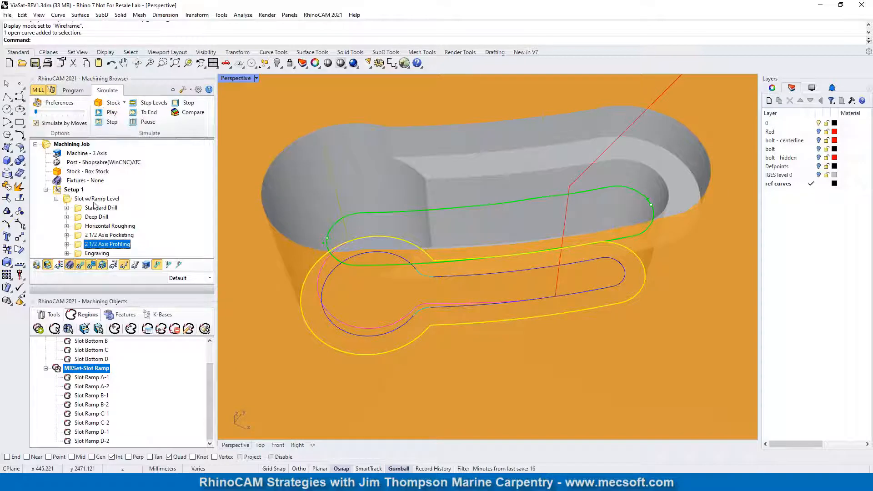
Simulate the Engraving operation on the profiled stock with simulation by moves off, and inspect the cut ramp surface up close.
click(88, 253)
click(111, 113)
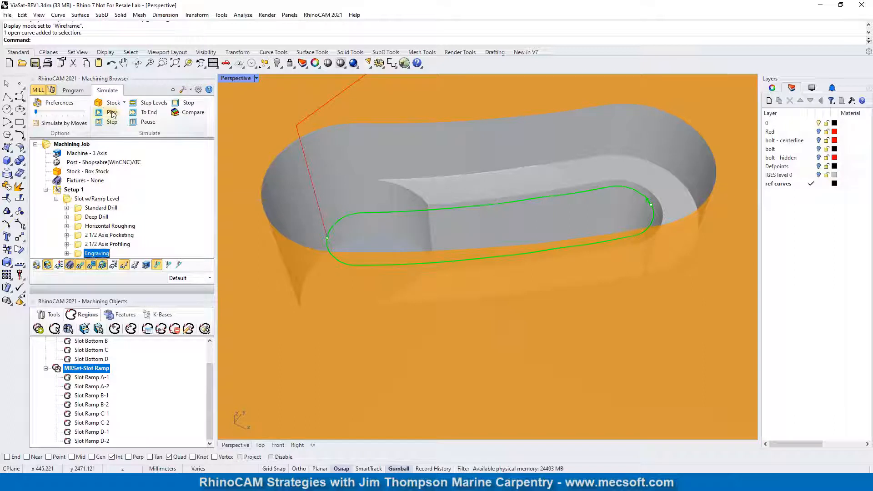
click(112, 113)
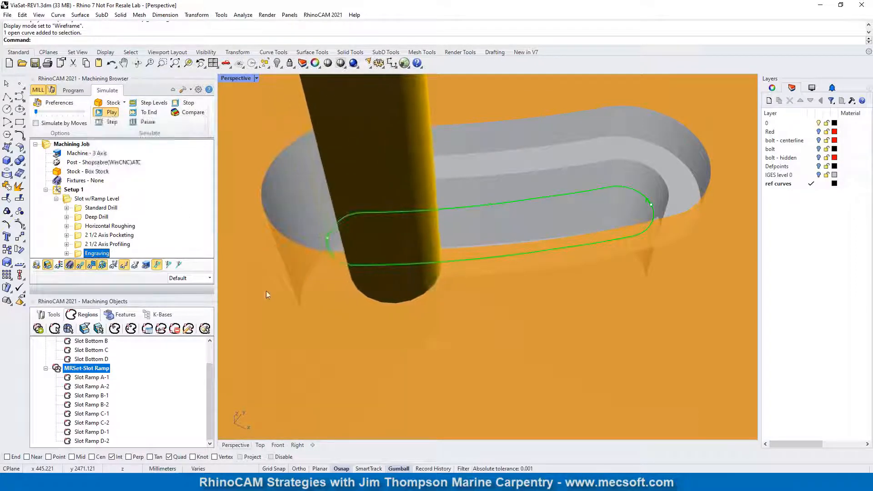
right_drag(266, 291, 277, 285)
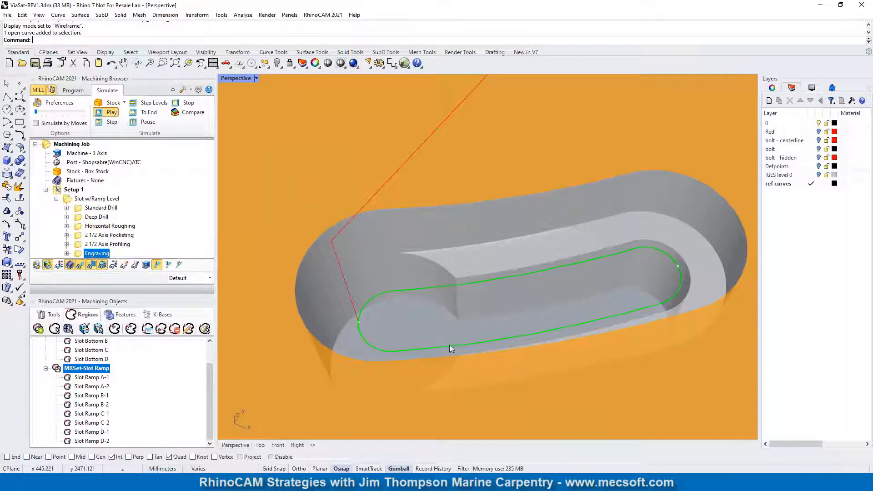
right_drag(418, 253, 427, 228)
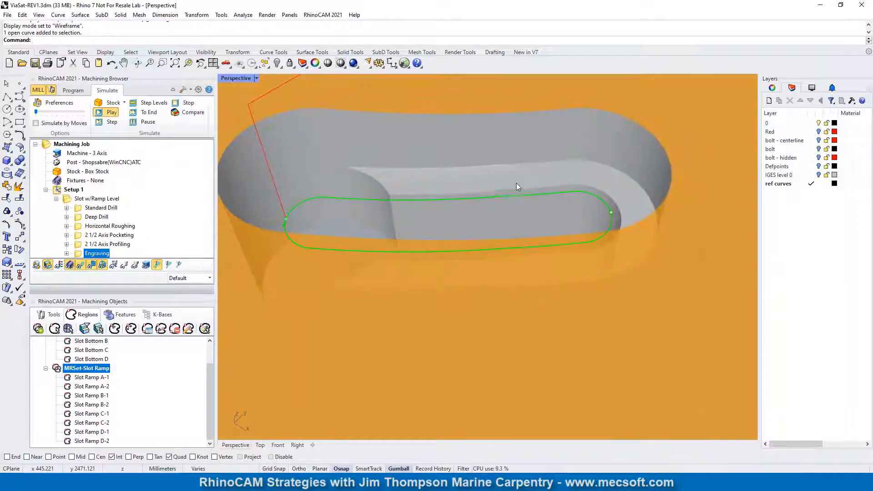
scroll(517, 183, up, 3)
scroll(505, 151, up, 5)
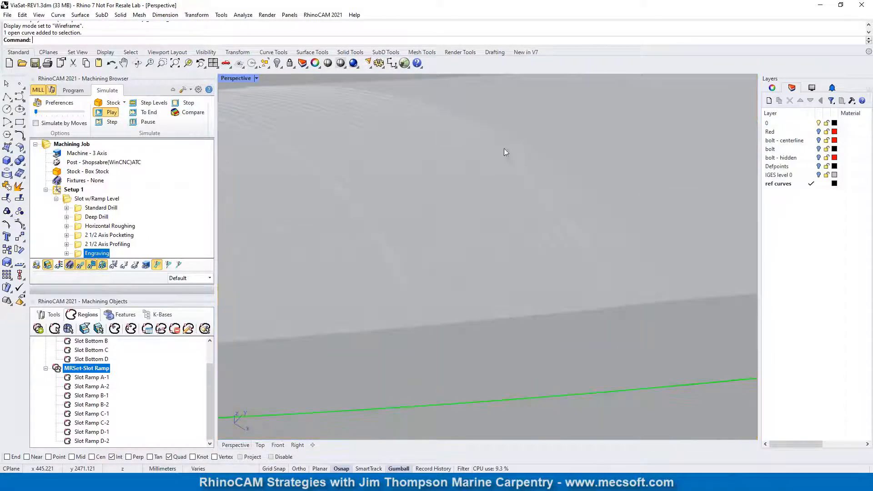
scroll(549, 201, down, 5)
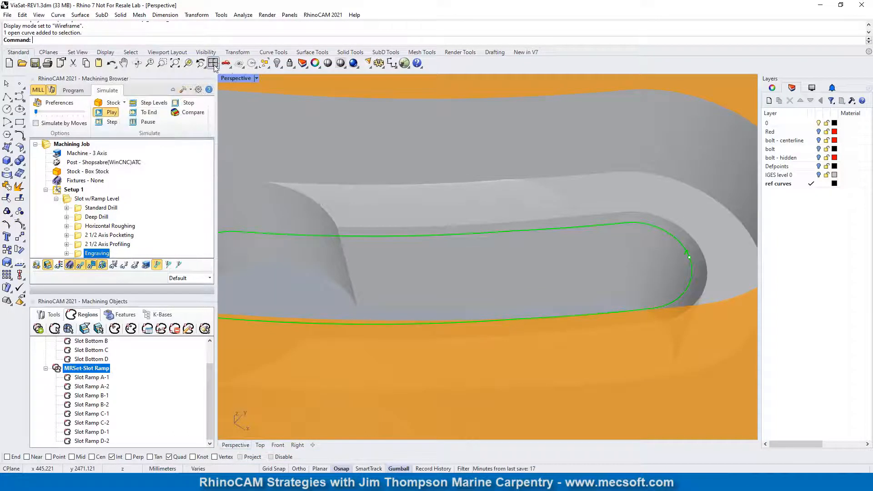
Examine the Engraving toolpath's rise and fall along the slot ramps in the Front view.
click(226, 64)
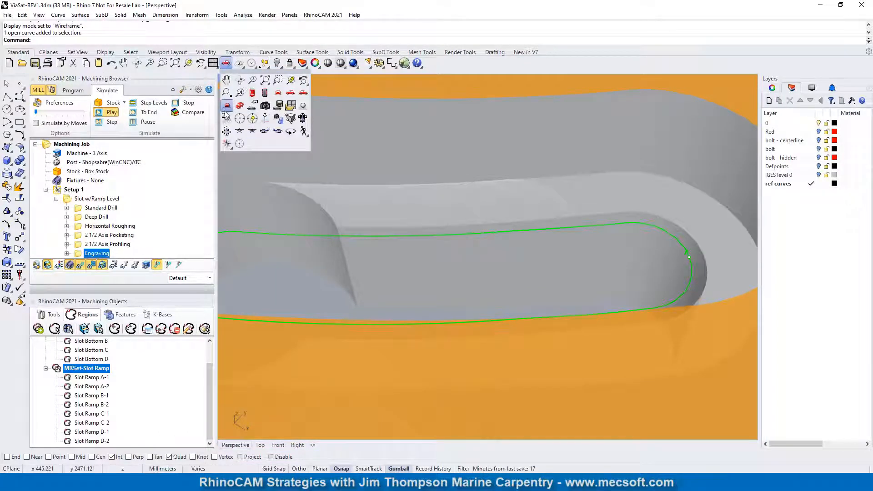
click(278, 92)
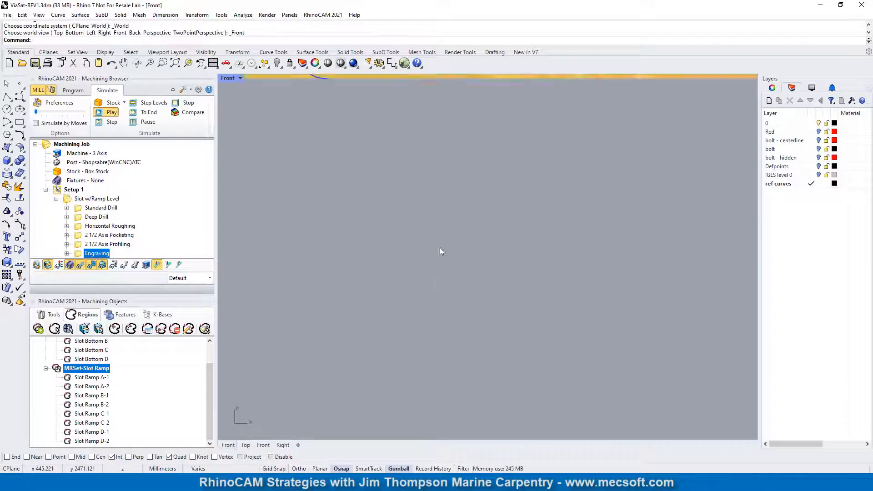
scroll(498, 180, up, 4)
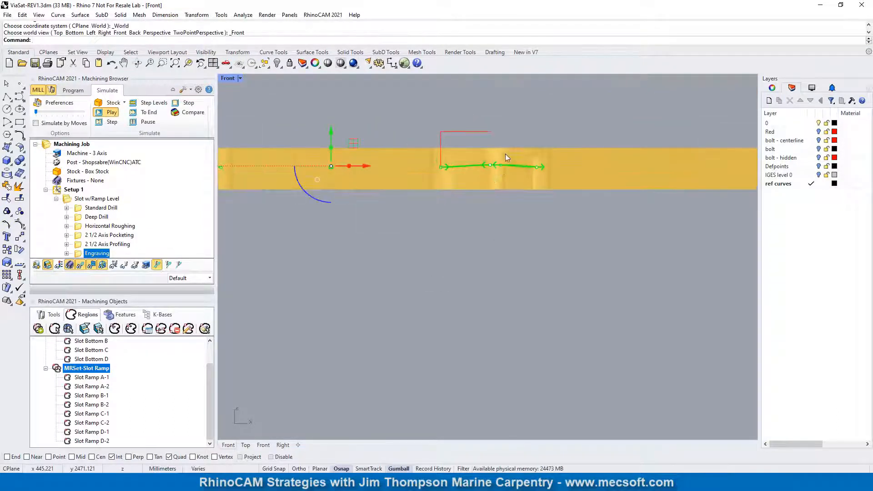
scroll(501, 155, up, 2)
scroll(487, 182, down, 8)
scroll(489, 179, up, 8)
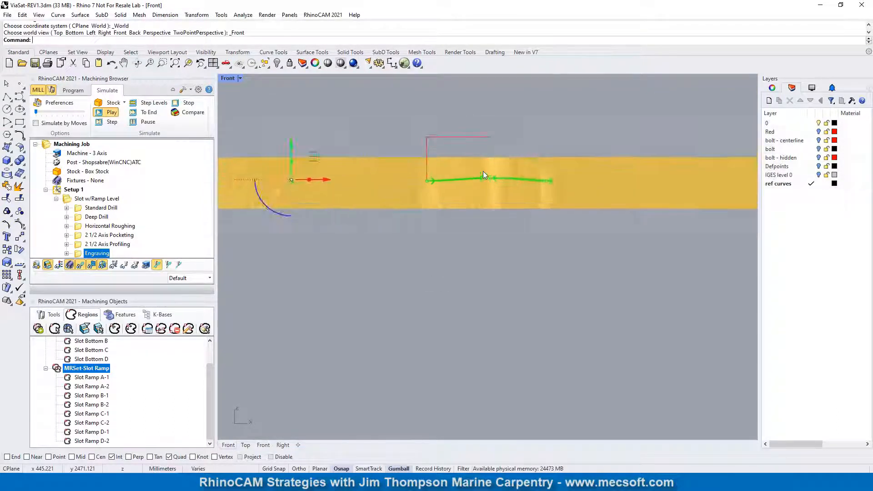
scroll(573, 178, up, 3)
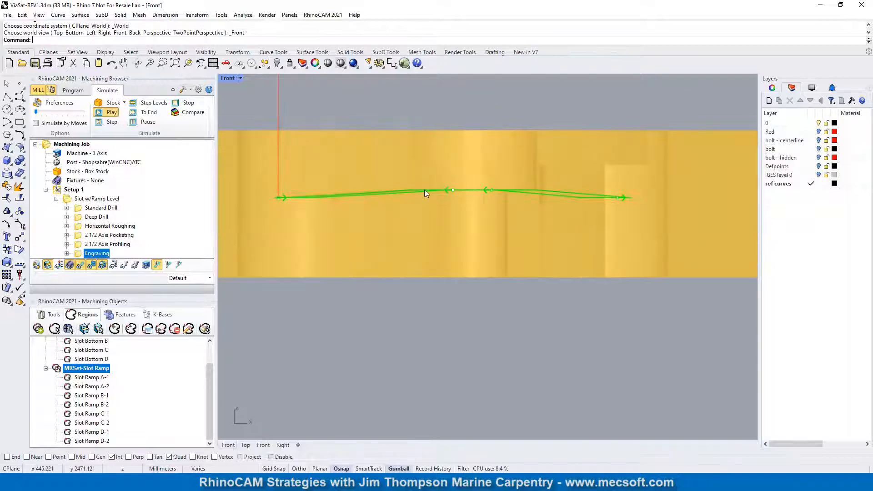
scroll(427, 192, up, 2)
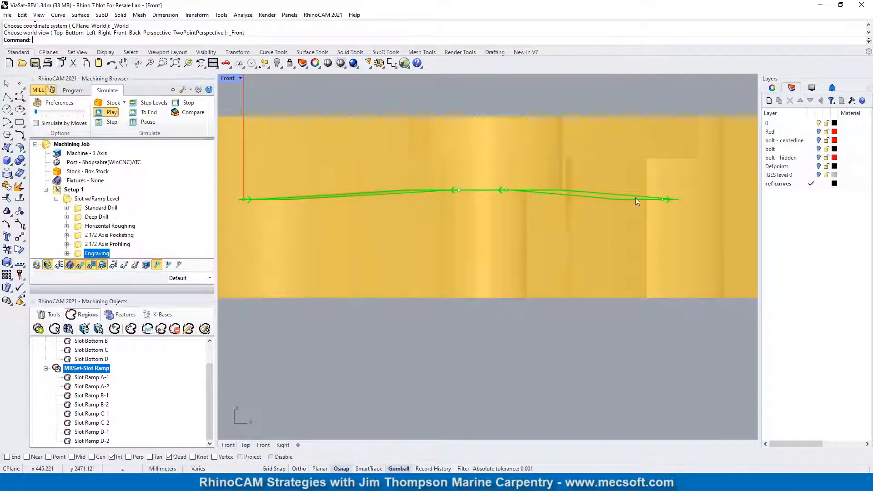
Return to the Perspective view and run the simulation for the whole Slot w/Ramp Level operation group.
click(227, 65)
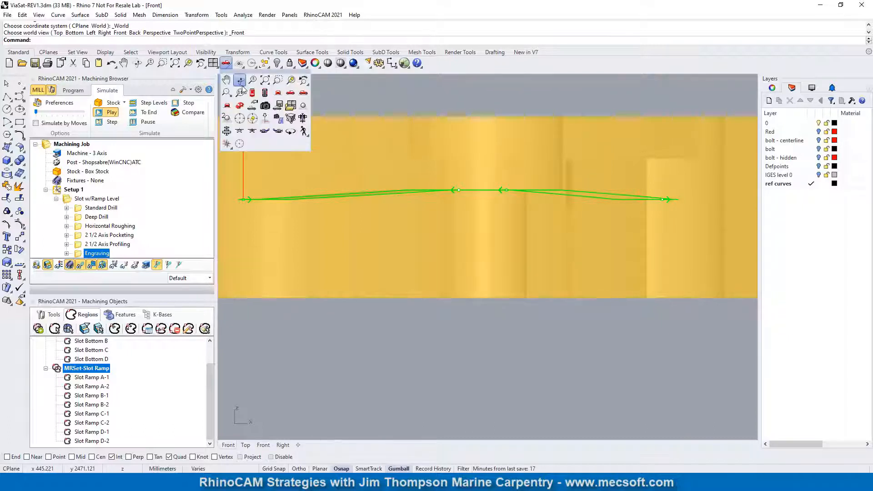
click(242, 110)
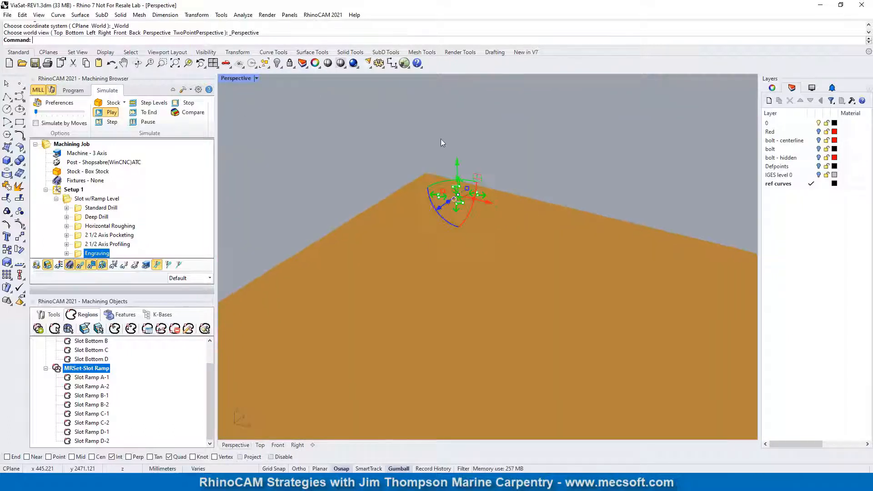
scroll(440, 138, down, 5)
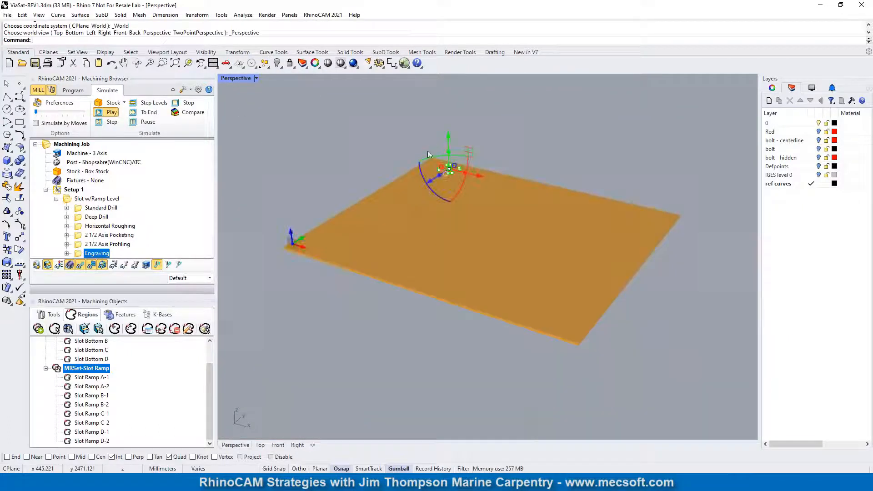
click(69, 200)
click(111, 113)
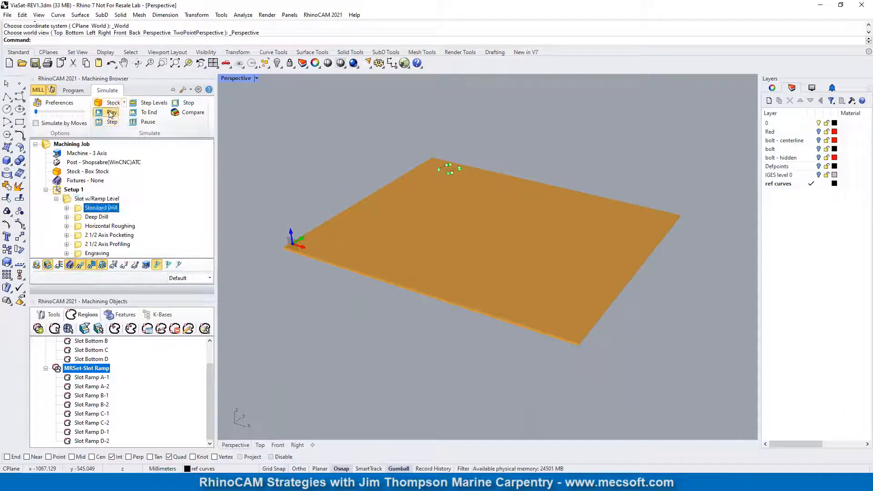
click(93, 199)
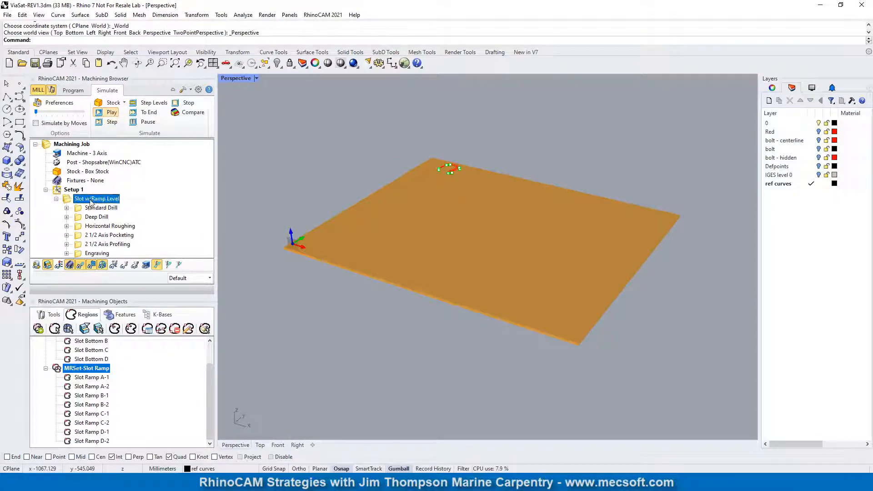
right_click(93, 199)
click(130, 250)
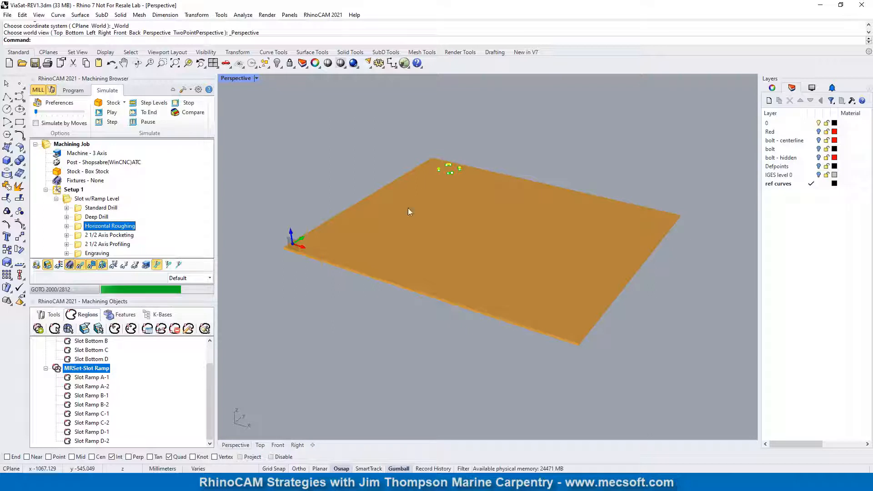
Examine the Slot w/Ramp Level toolpaths at all four slots, hide the toolpath display, and review the slots on the ring model.
scroll(435, 155, up, 5)
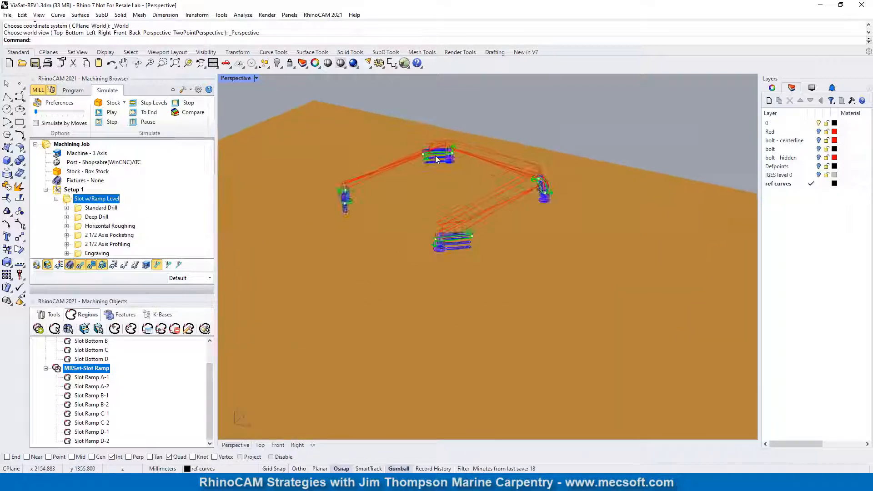
scroll(435, 155, up, 2)
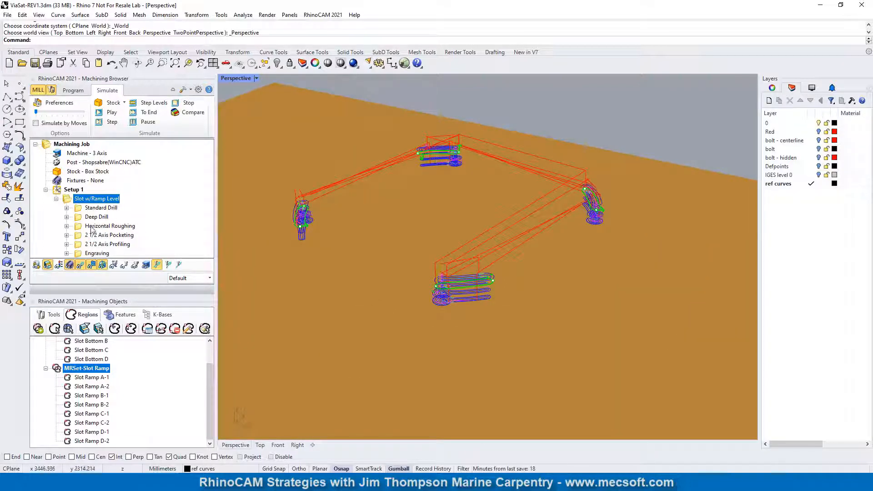
click(82, 265)
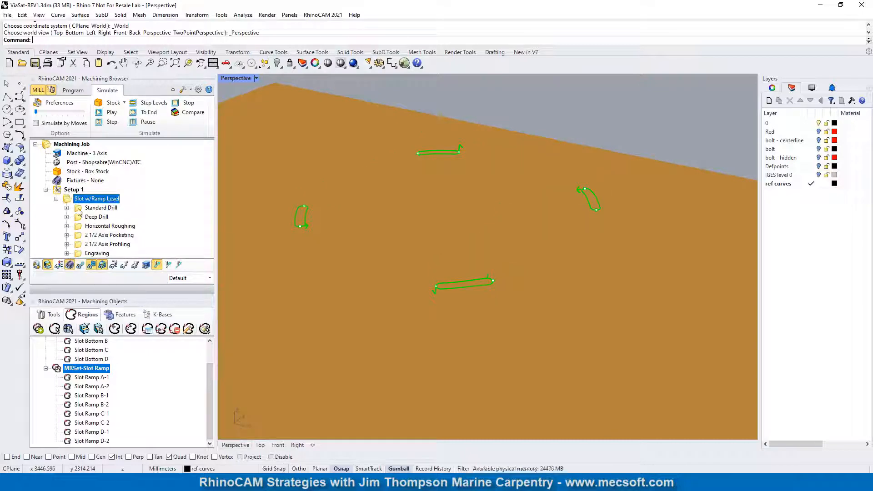
click(73, 90)
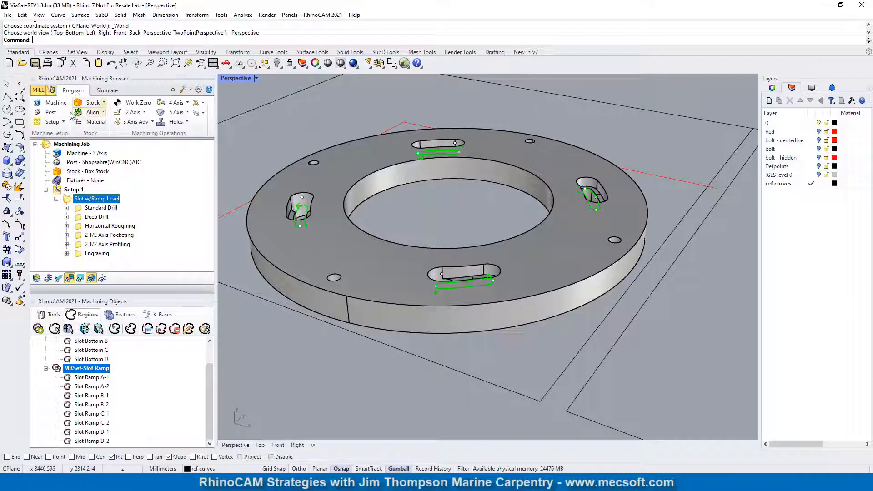
right_drag(415, 384, 432, 182)
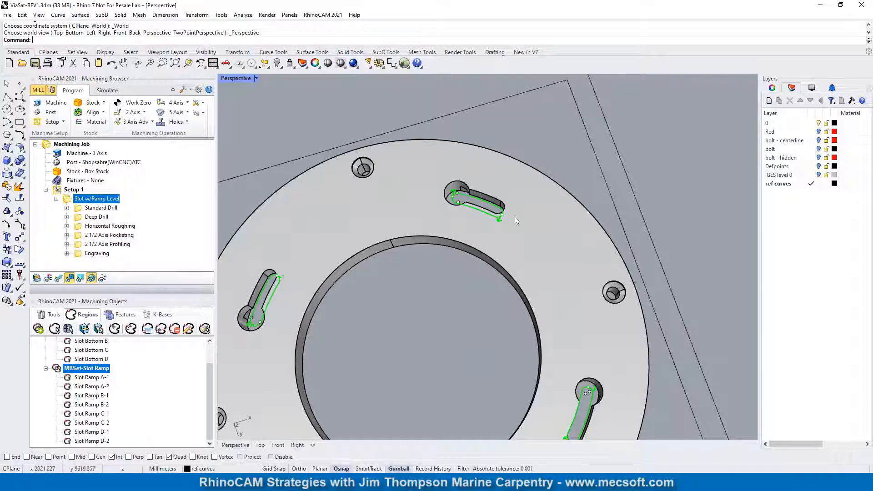
scroll(518, 124, down, 3)
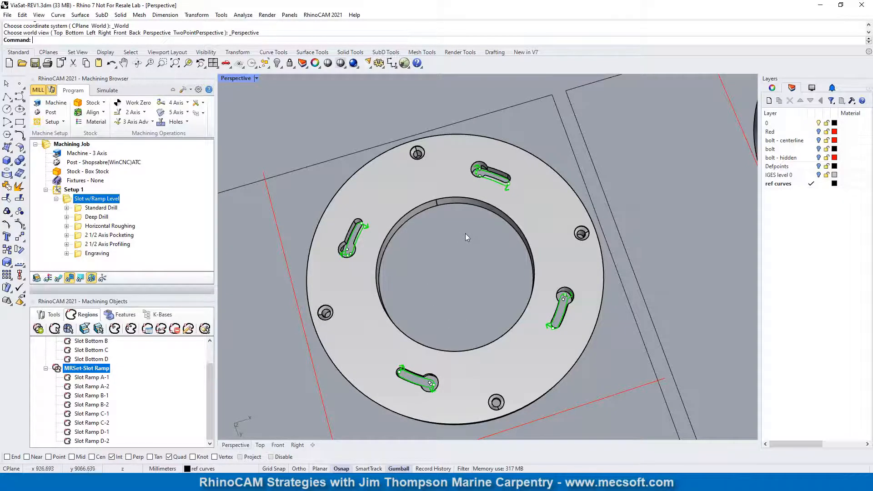
right_drag(465, 233, 291, 173)
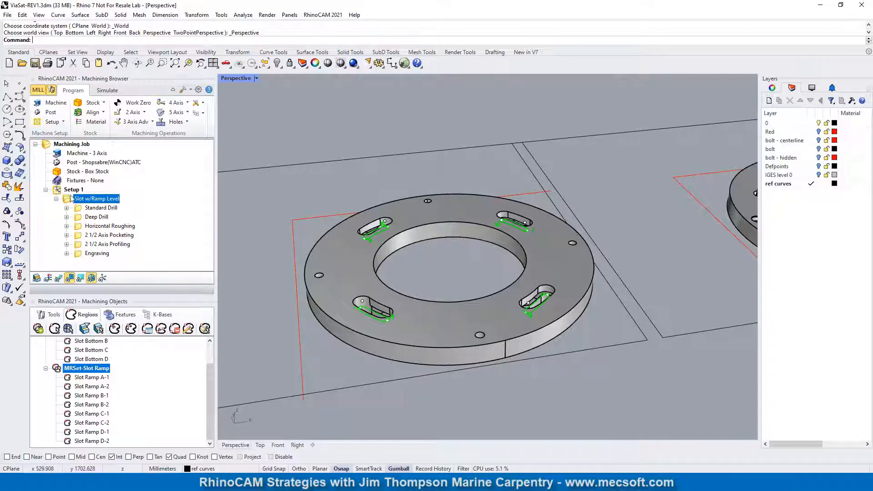
Simulate the job through the Engraving operation at the fastest playback speed with simulation by moves on, and view the four cut slots.
click(93, 253)
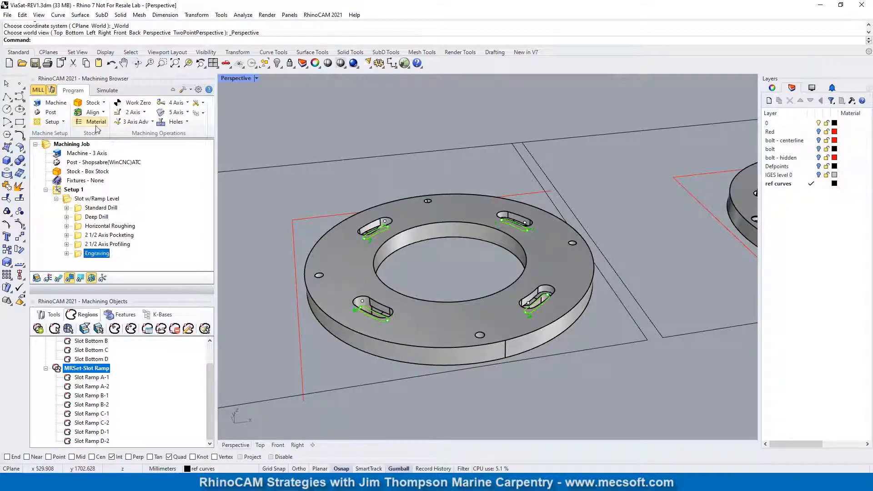
click(106, 91)
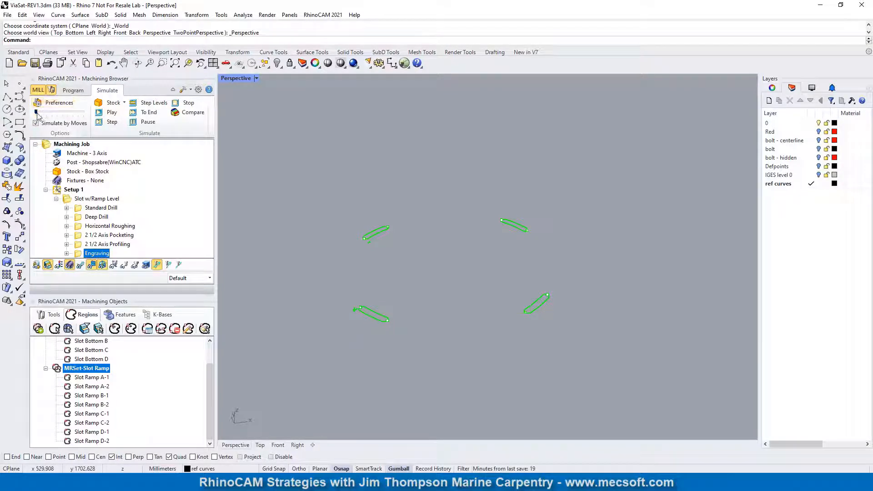
drag(36, 112, 84, 112)
right_click(100, 254)
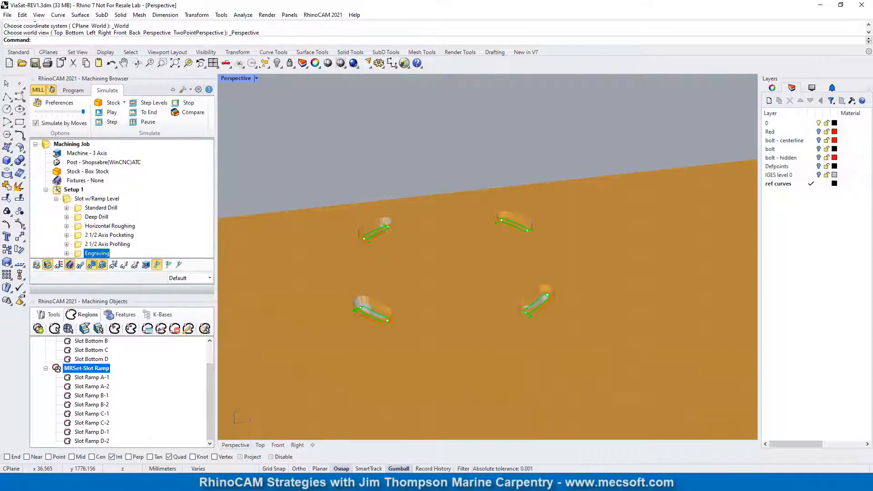
right_drag(494, 365, 495, 345)
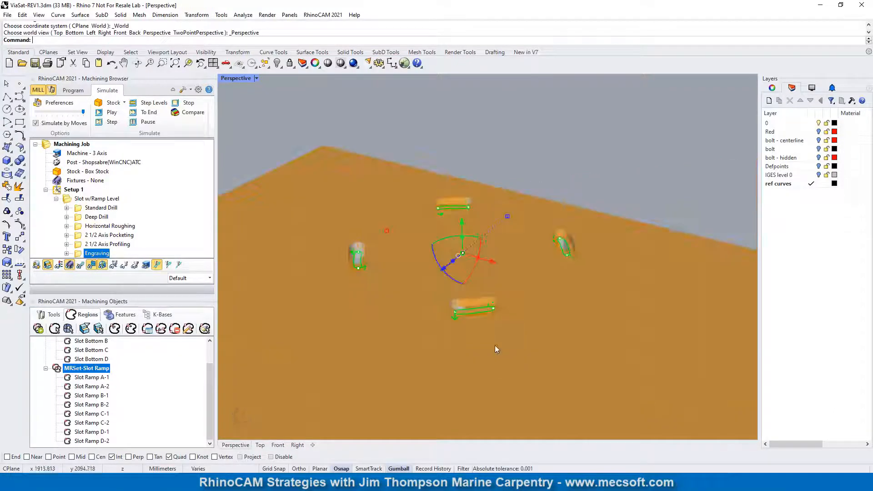
Rotate the Perspective view and examine the four cut slots closely in the simulated stock.
click(569, 155)
click(137, 64)
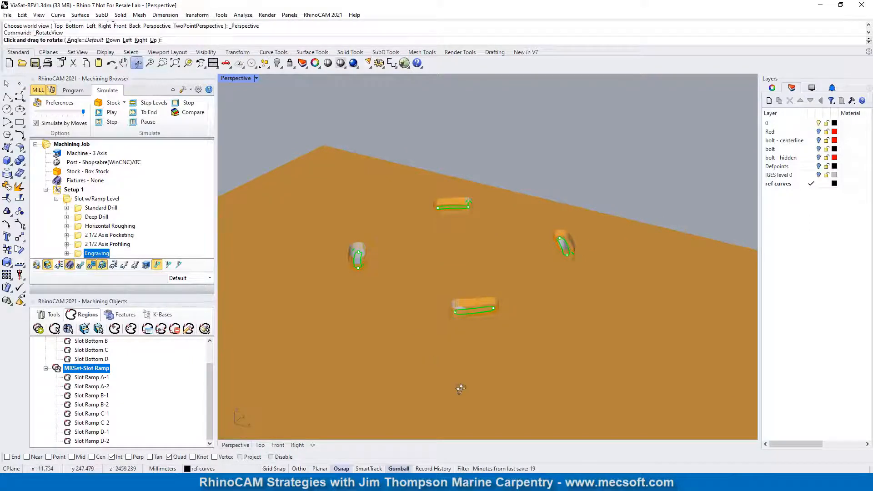
mouse_move(460, 385)
mouse_down()
mouse_move(491, 331)
mouse_move(489, 182)
mouse_move(513, 126)
mouse_move(493, 234)
mouse_move(498, 406)
mouse_move(459, 394)
mouse_up()
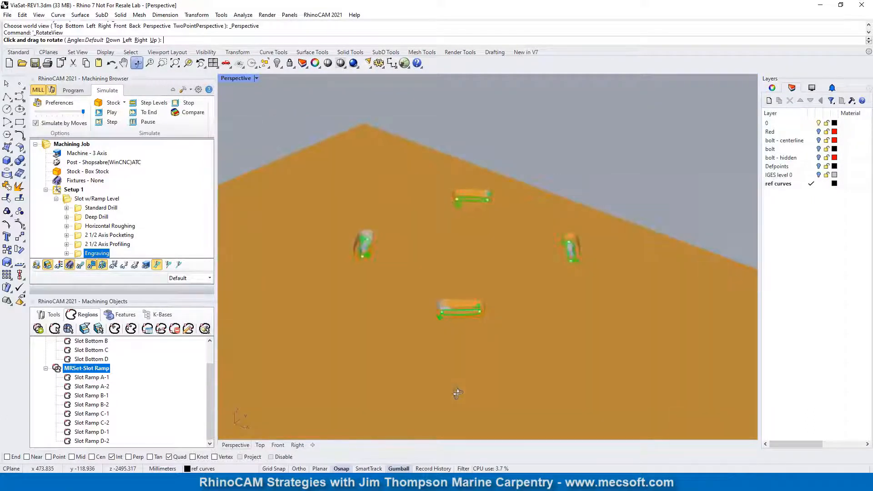
scroll(448, 303, up, 4)
scroll(446, 301, up, 3)
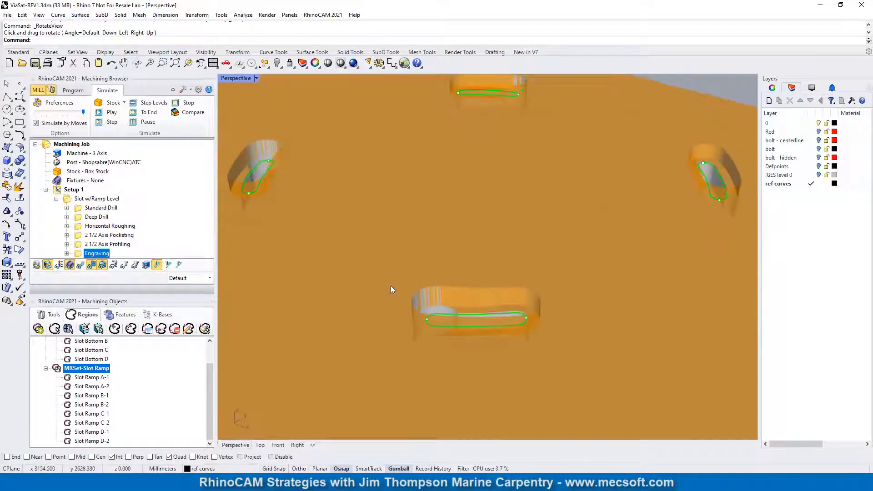
Return from simulation to programming mode, enlarge the Machining Browser, and review the ring's slots from both faces.
click(72, 91)
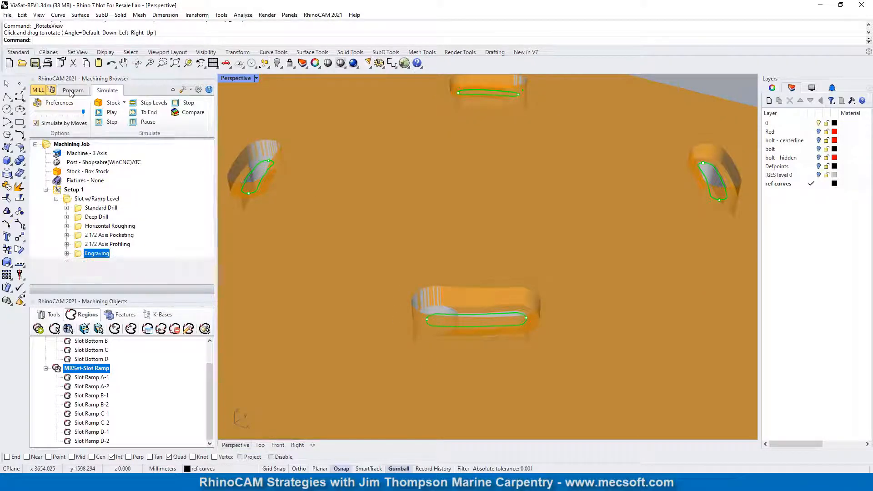
right_drag(279, 370, 376, 231)
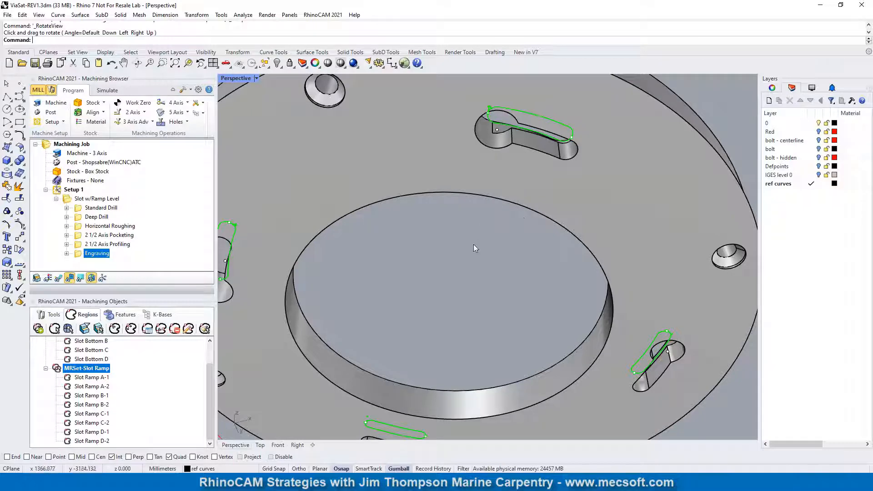
scroll(471, 261, down, 5)
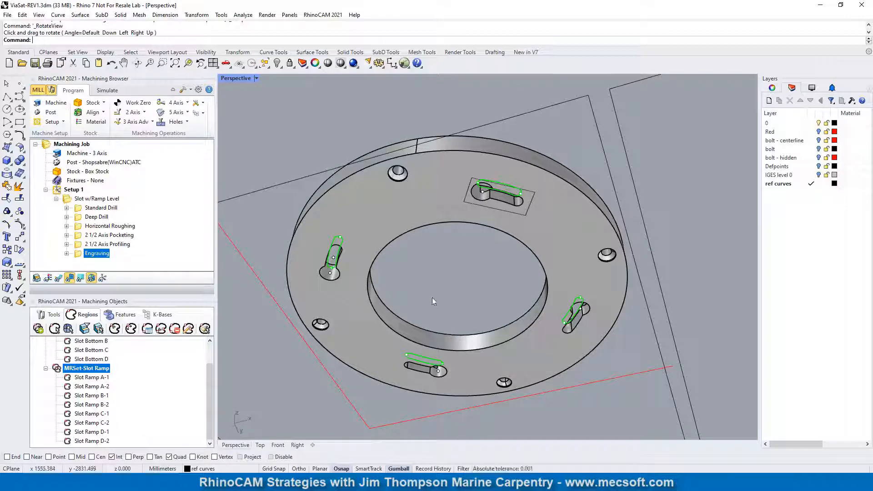
mouse_move(483, 243)
right_down()
mouse_move(462, 368)
mouse_move(464, 356)
right_up()
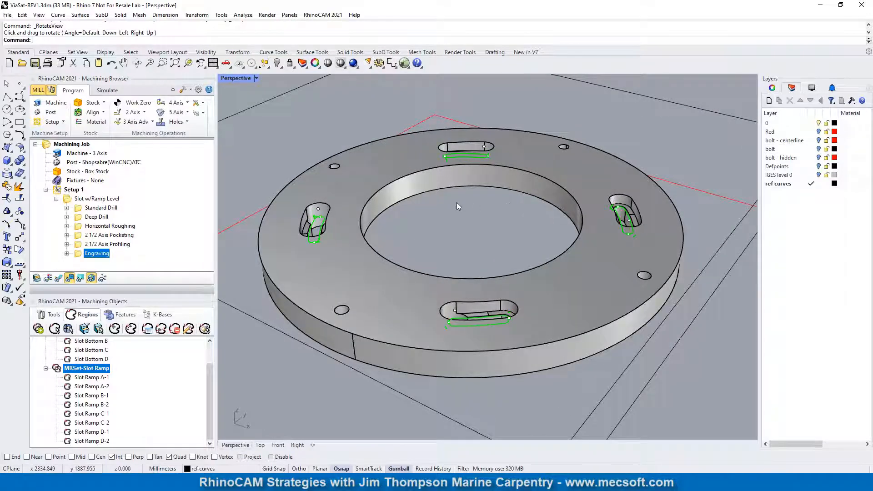
scroll(457, 203, up, 2)
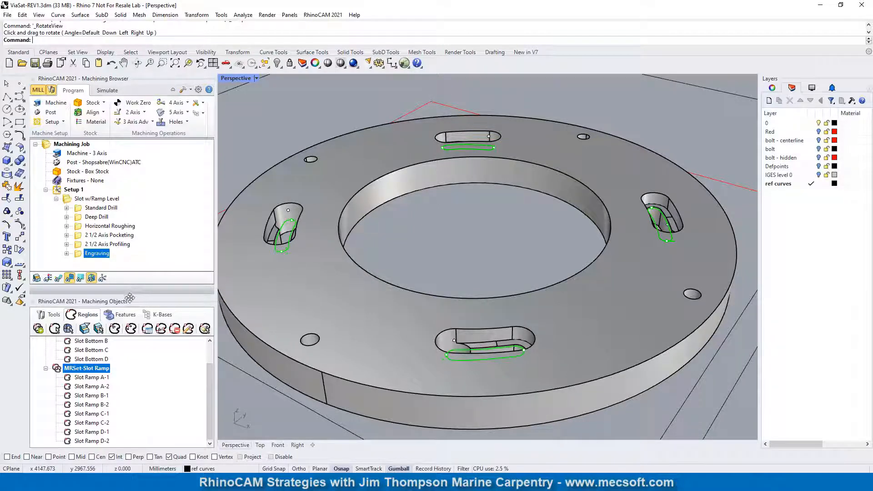
drag(127, 291, 131, 317)
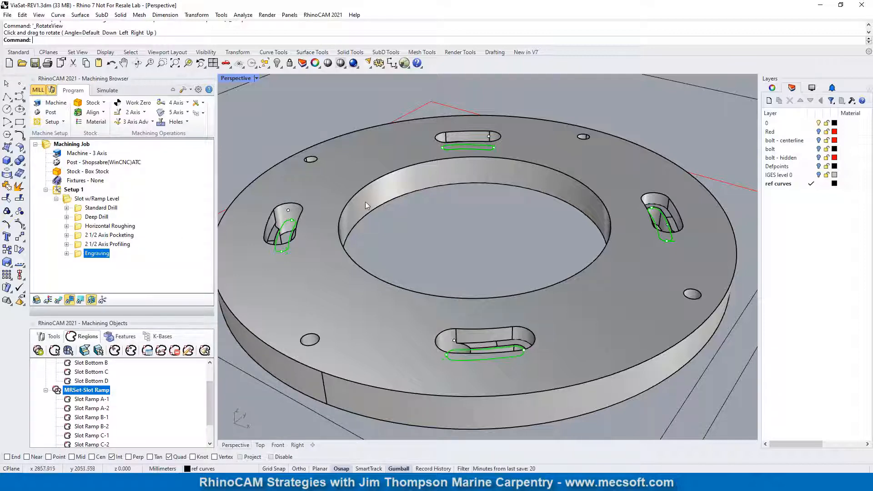
scroll(366, 206, down, 2)
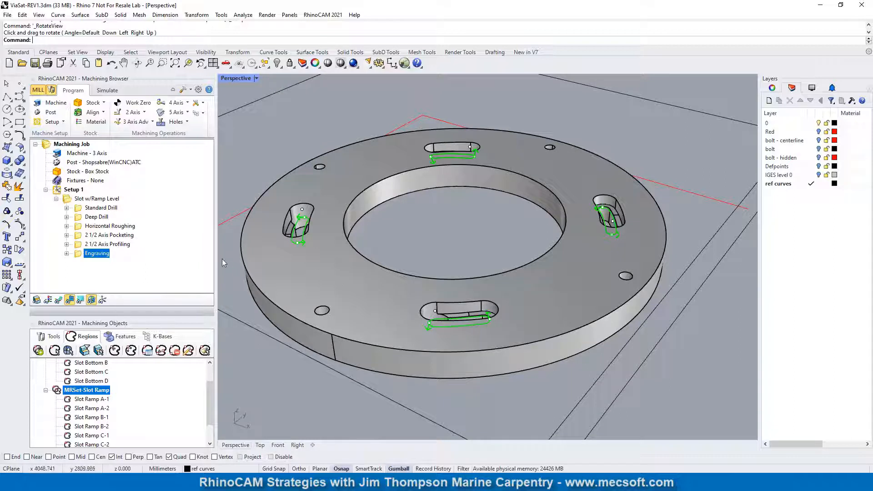
Collapse Setup 1 in the machining job and display the coordinate system triad at the rectangular plate's corner.
click(69, 189)
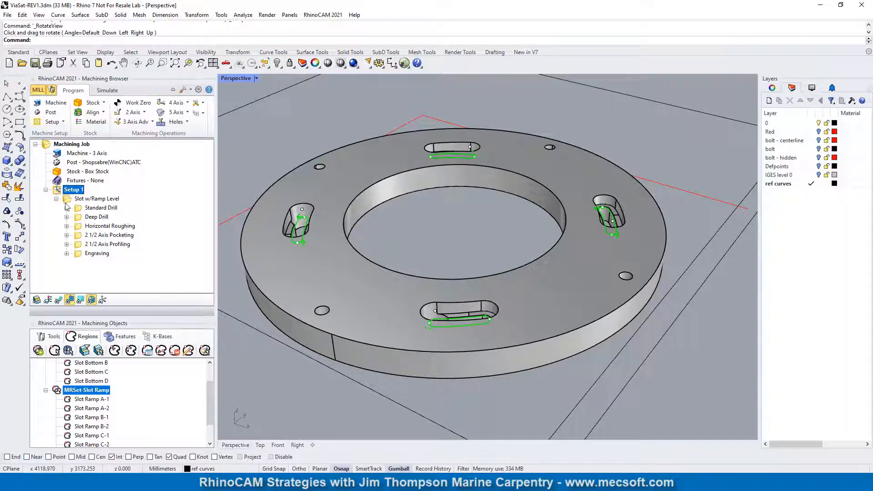
click(46, 190)
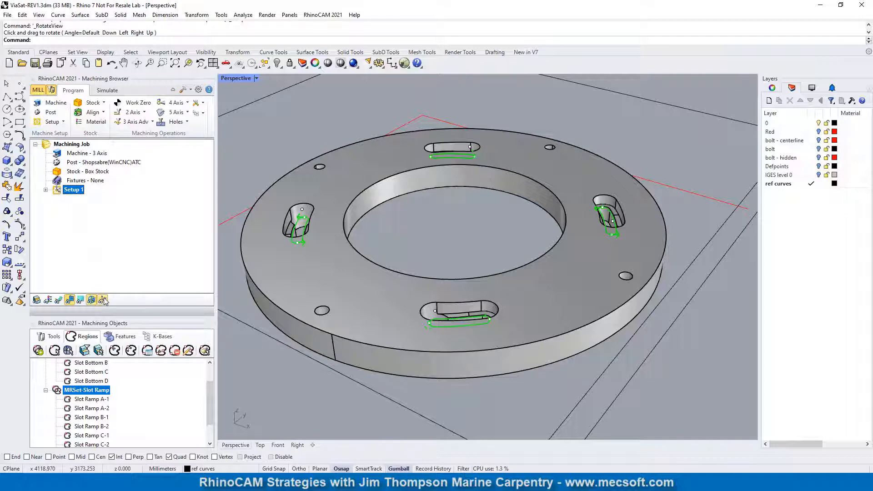
scroll(396, 198, down, 10)
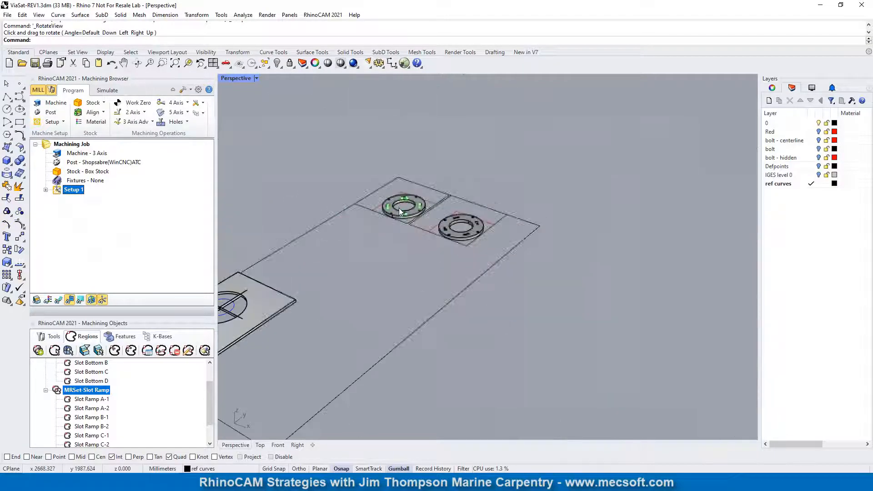
scroll(321, 248, up, 8)
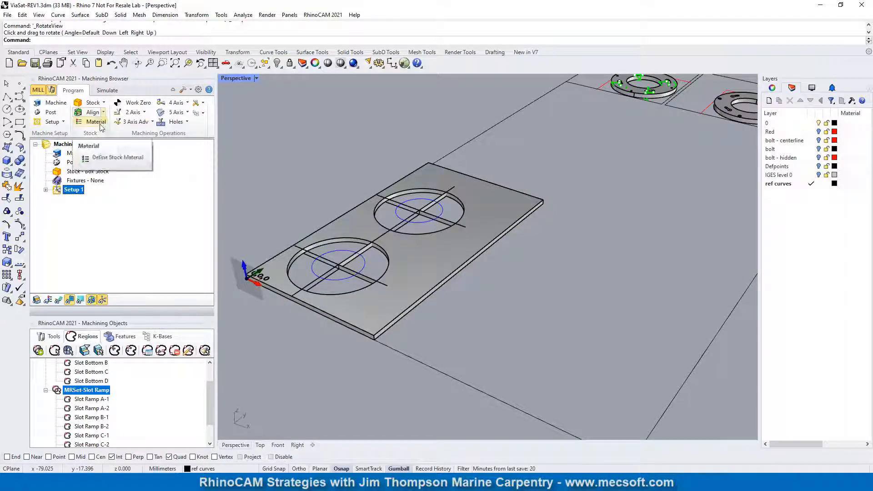
Review the orientation options for a new setup without creating one, and view the two rings on the sheet.
click(52, 121)
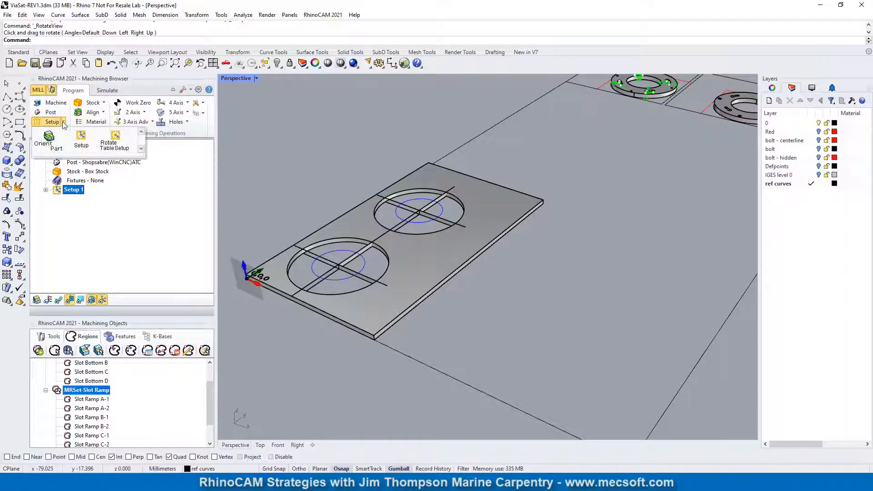
click(82, 142)
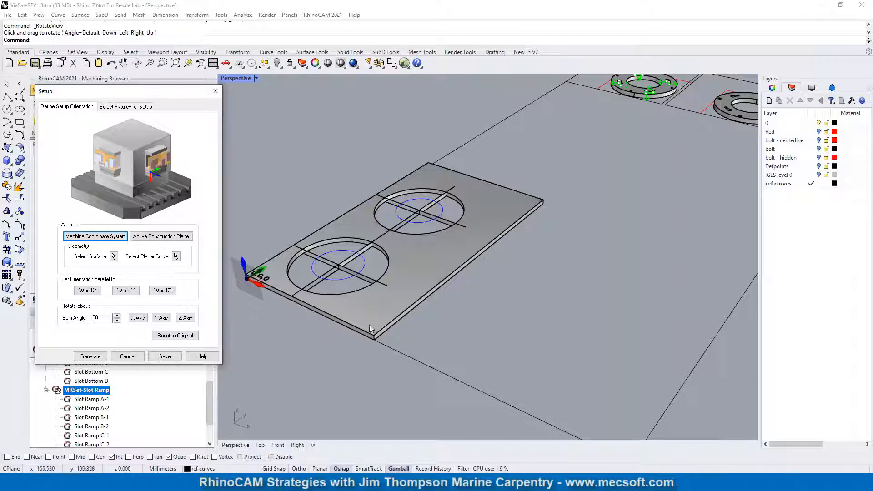
click(127, 356)
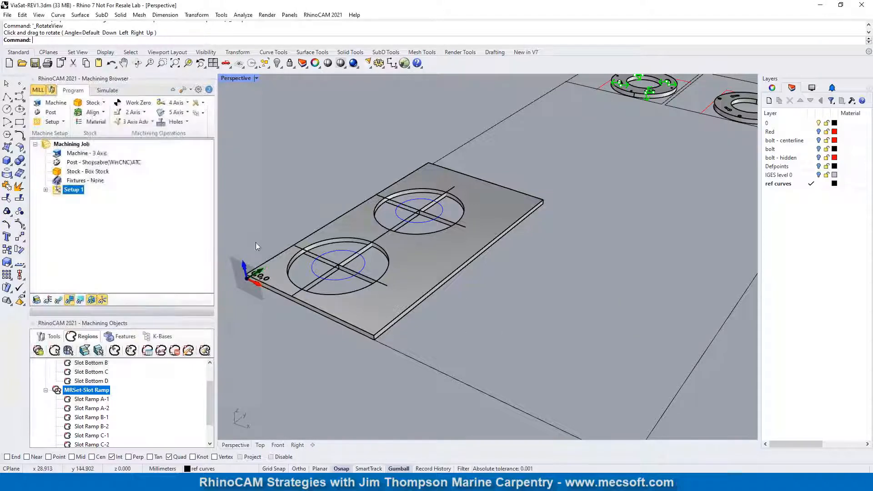
scroll(270, 266, down, 4)
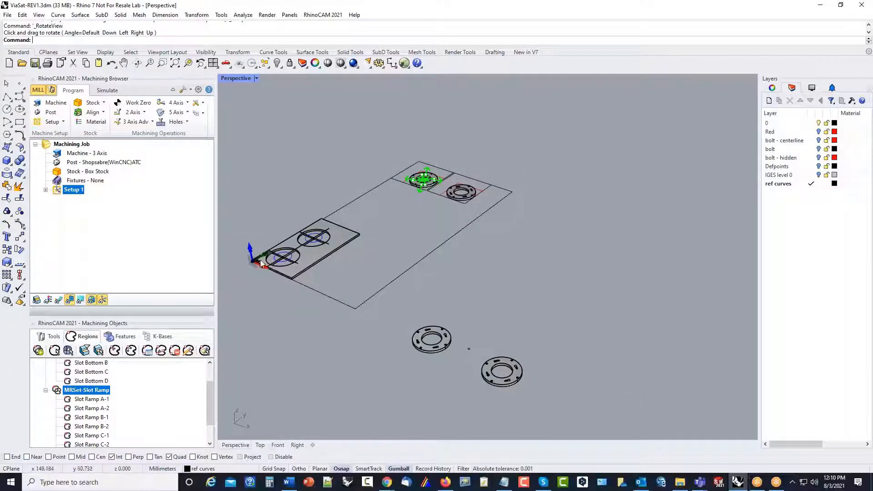
scroll(419, 198, up, 5)
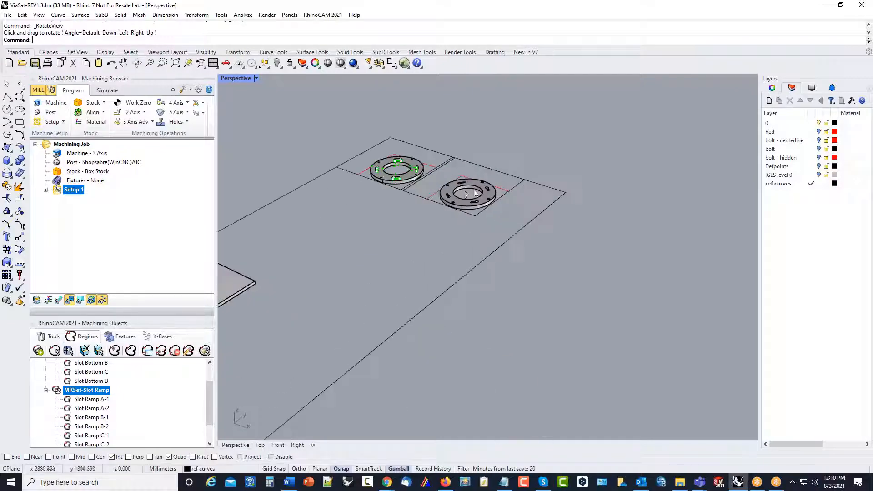